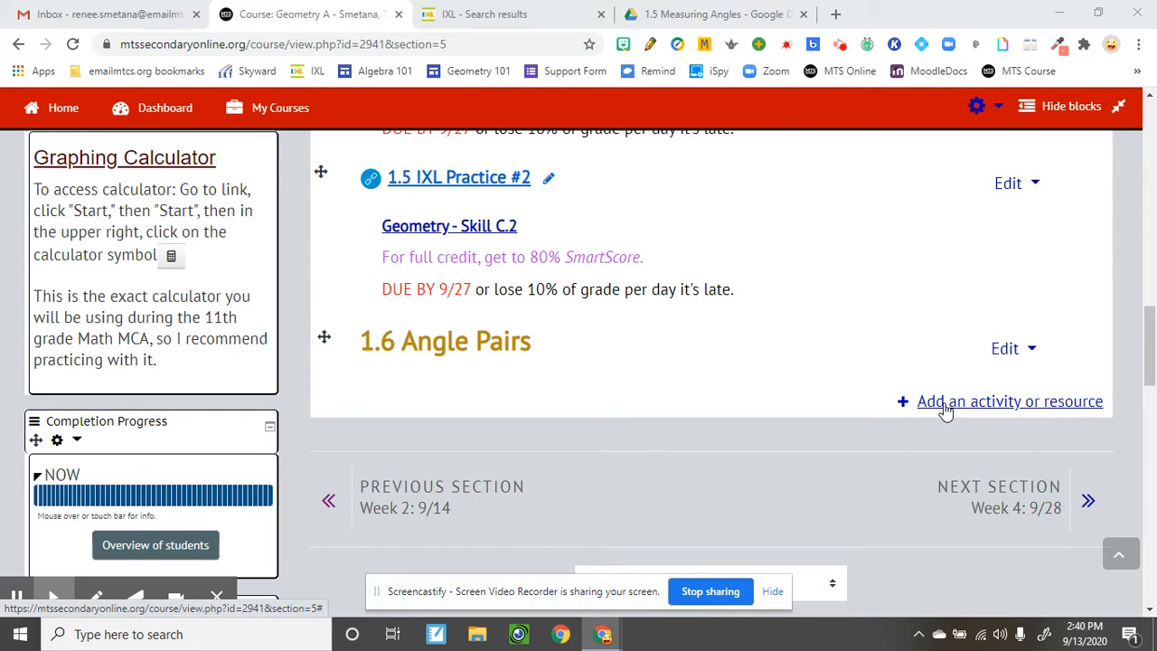
- Check the course's editing mode option and look through the Week 4: 9/28 section
left_click(977, 109)
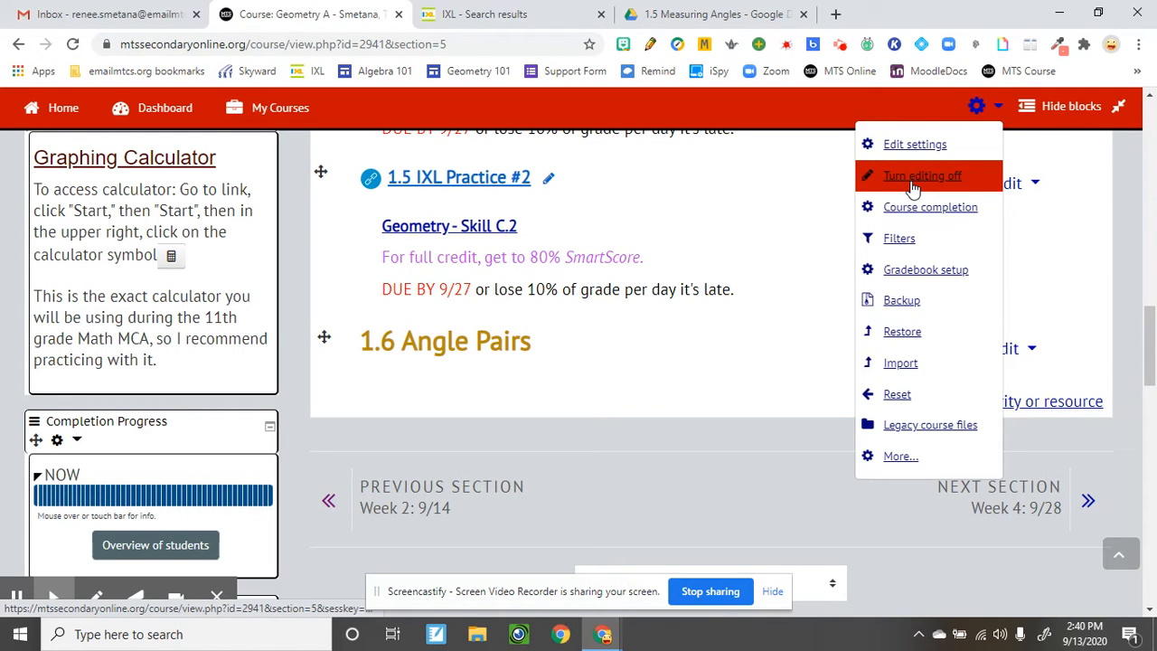
left_click(755, 516)
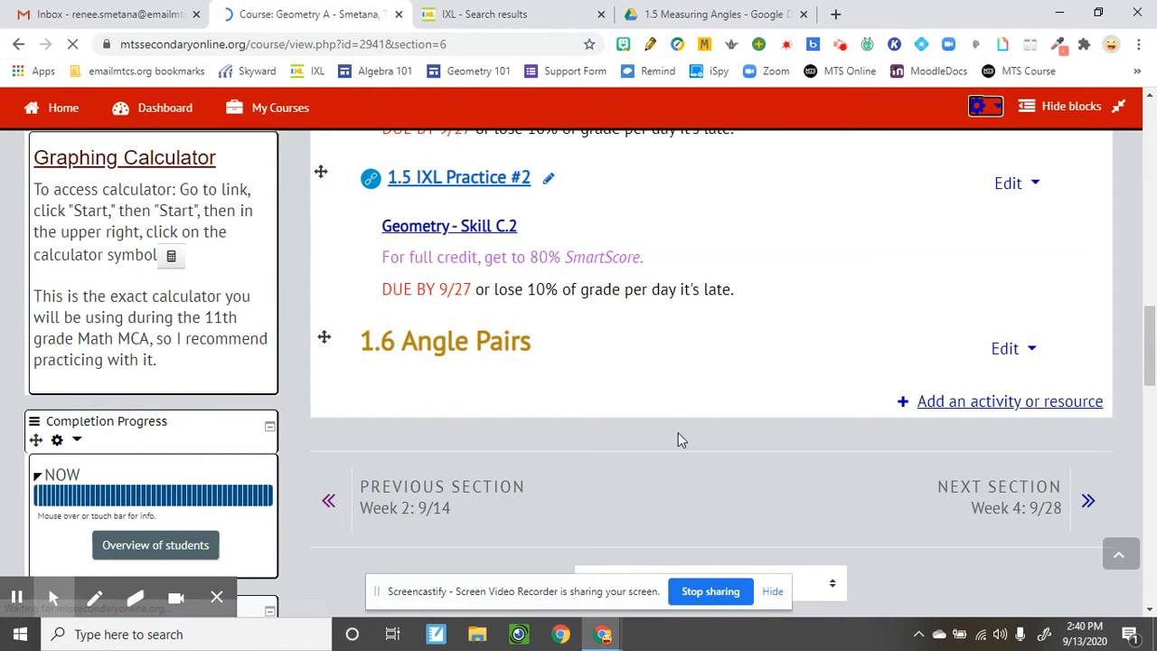
scroll(502, 479, "down", 3)
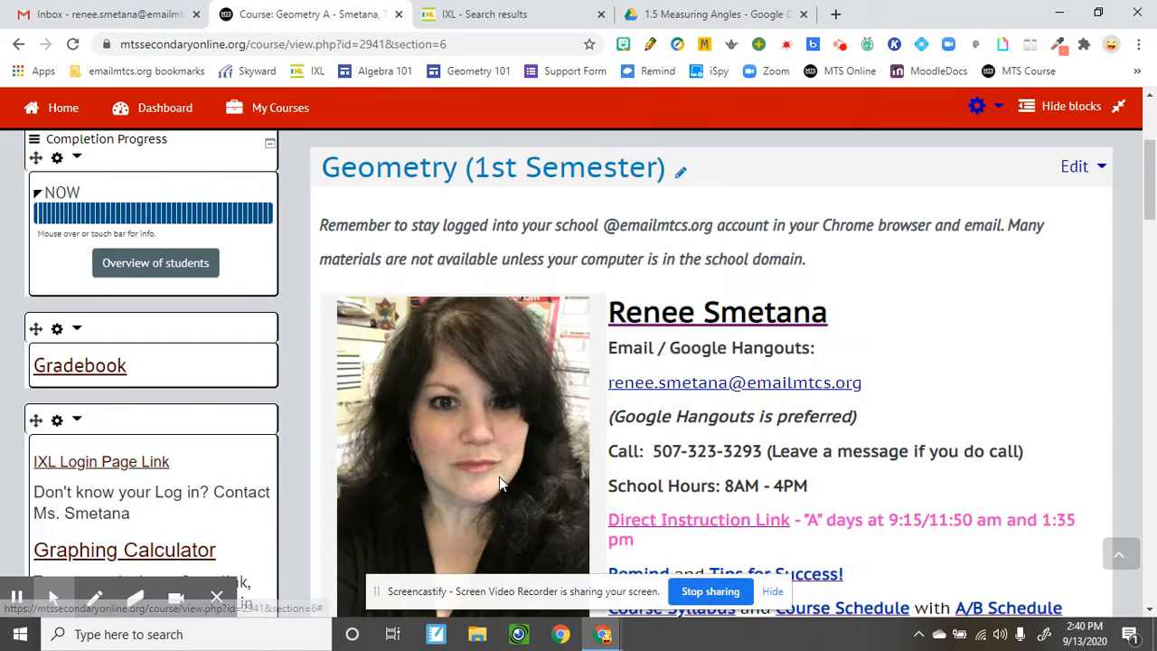
scroll(776, 470, "down", 8)
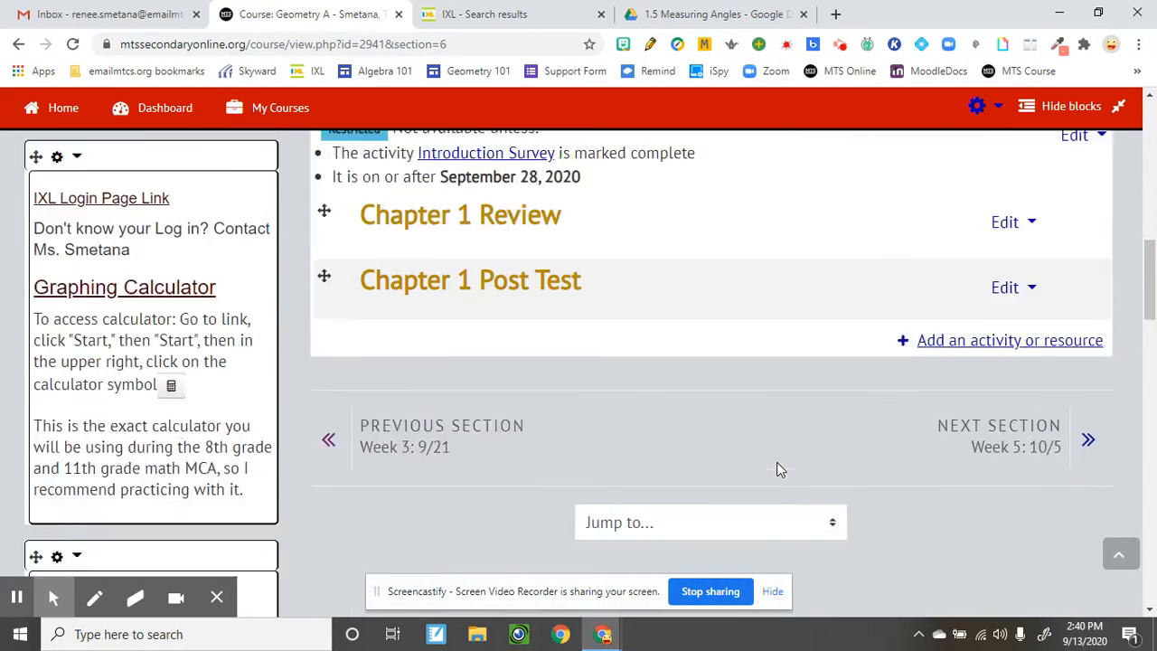
scroll(777, 461, "up", 3)
scroll(780, 469, "up", 8)
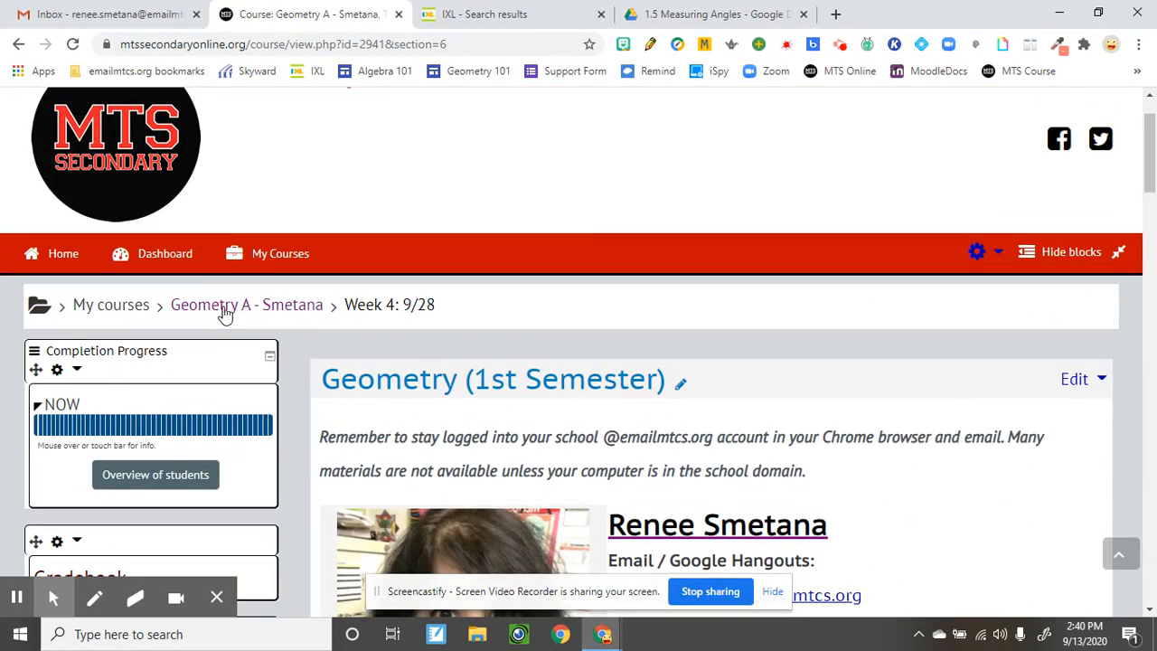
- Return to the full Geometry A course page and add an Interactive Content activity to the Week 3: 9/21 section
left_click(225, 310)
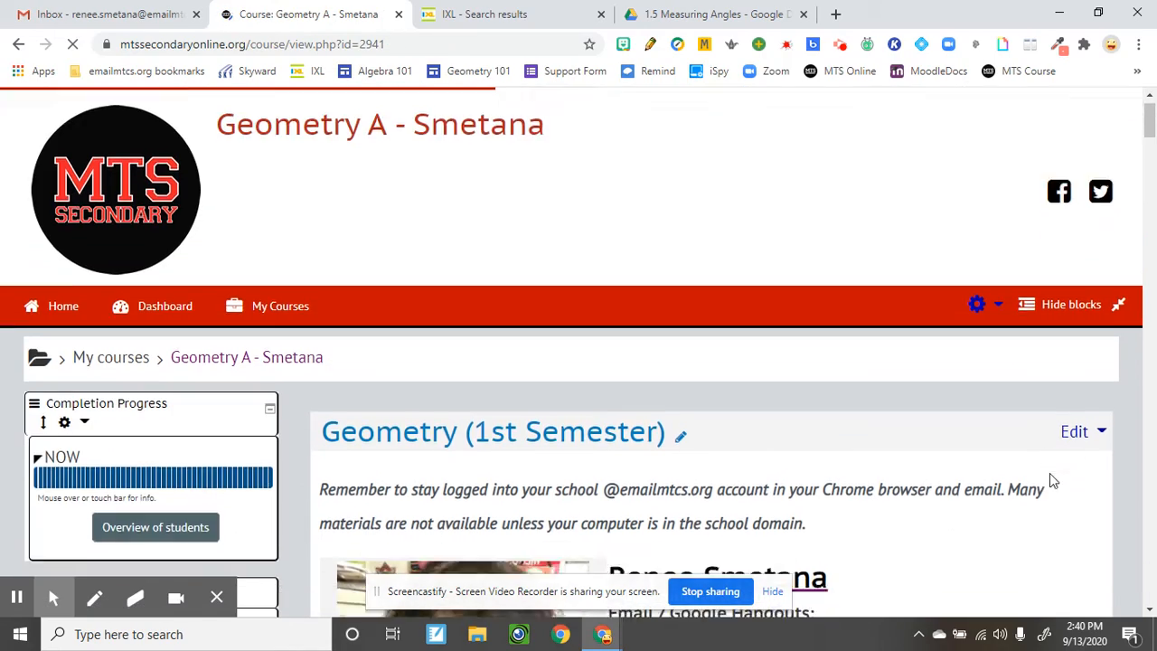
scroll(1049, 479, "down", 20)
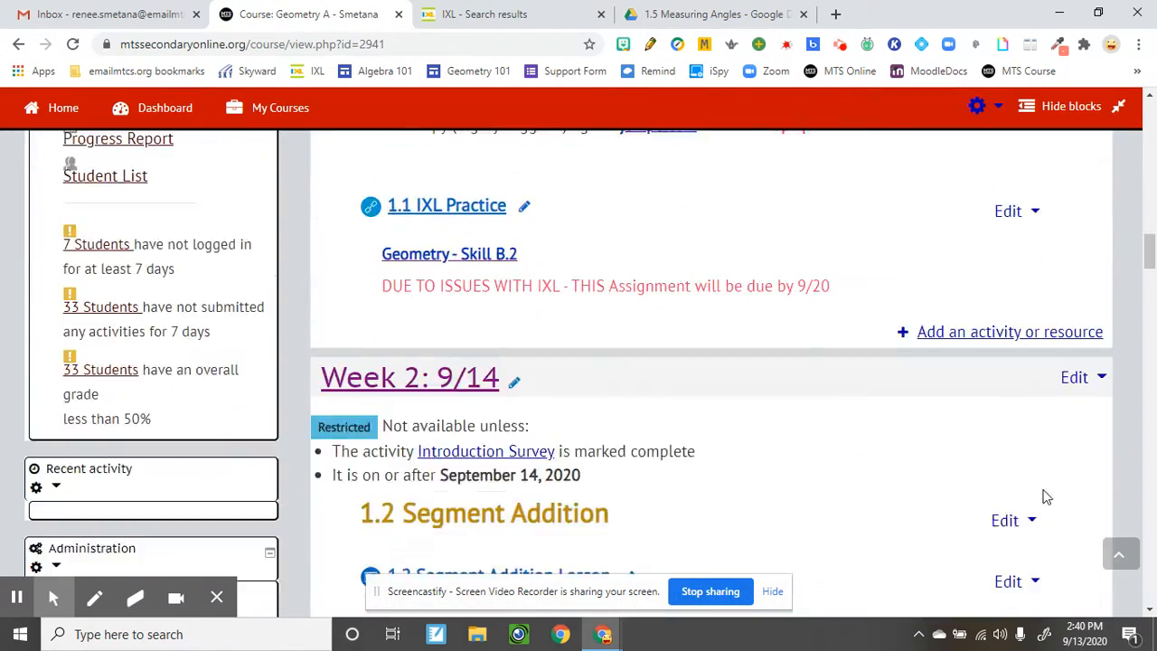
scroll(1045, 497, "down", 15)
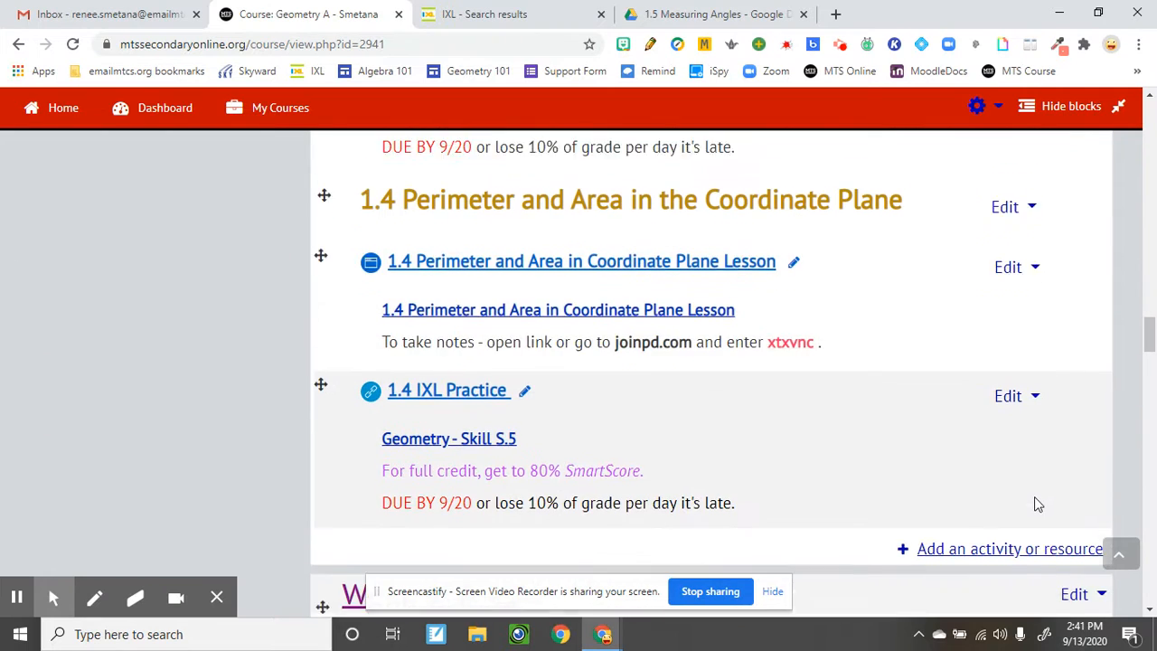
scroll(1037, 504, "down", 15)
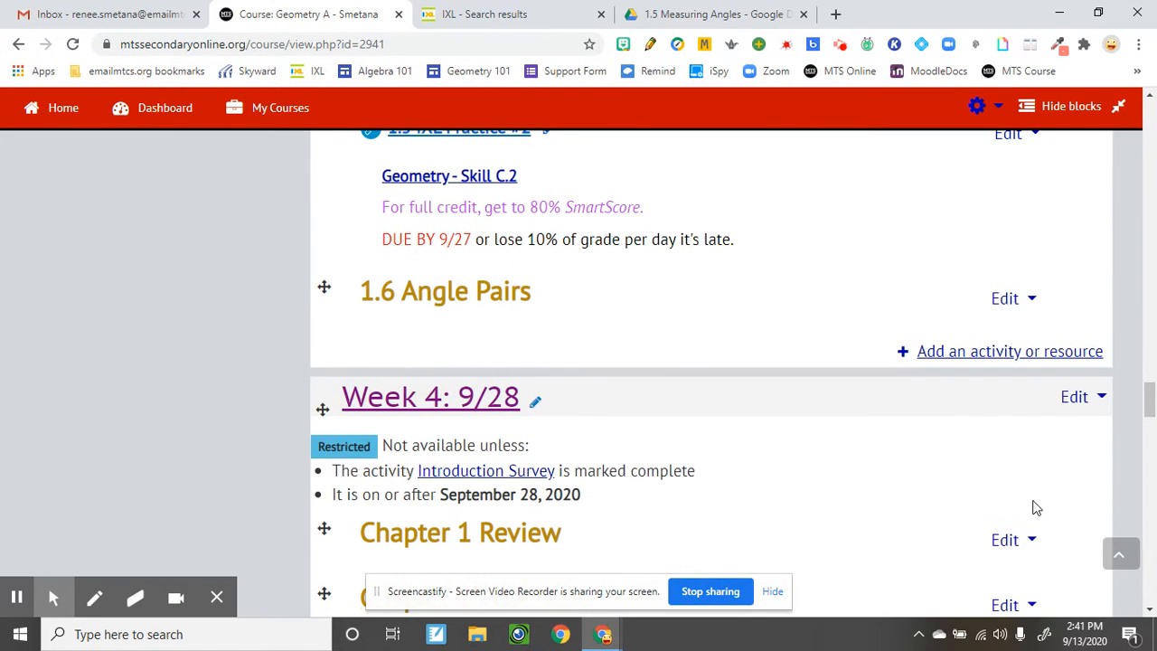
left_click(956, 352)
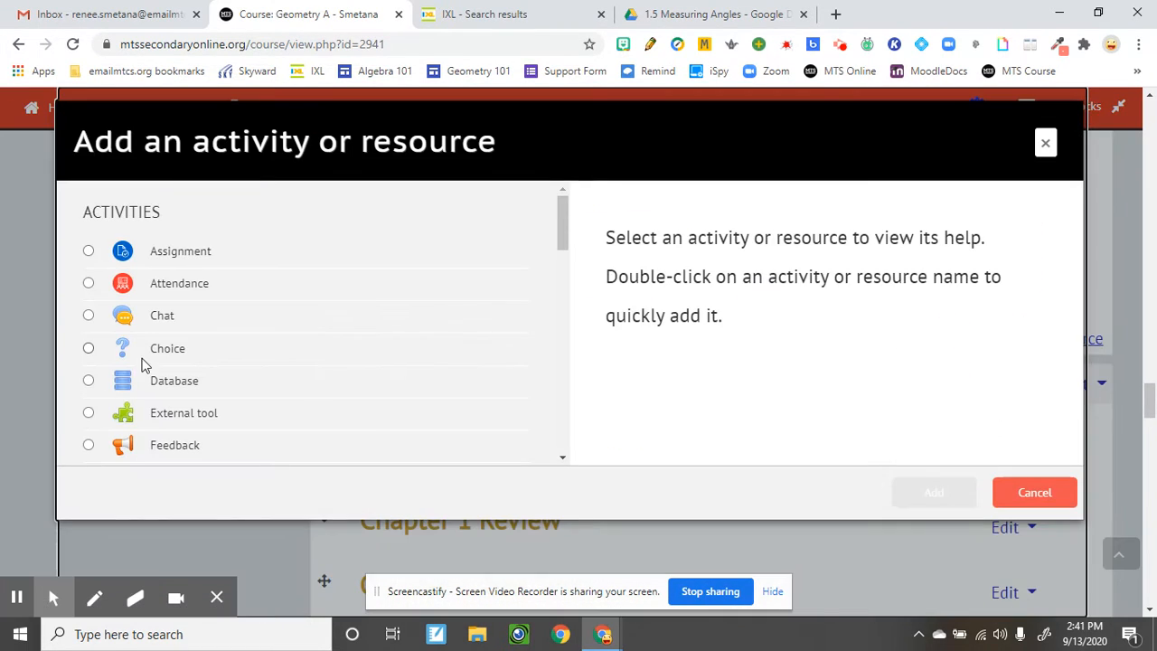
scroll(144, 365, "down", 3)
scroll(140, 368, "down", 4)
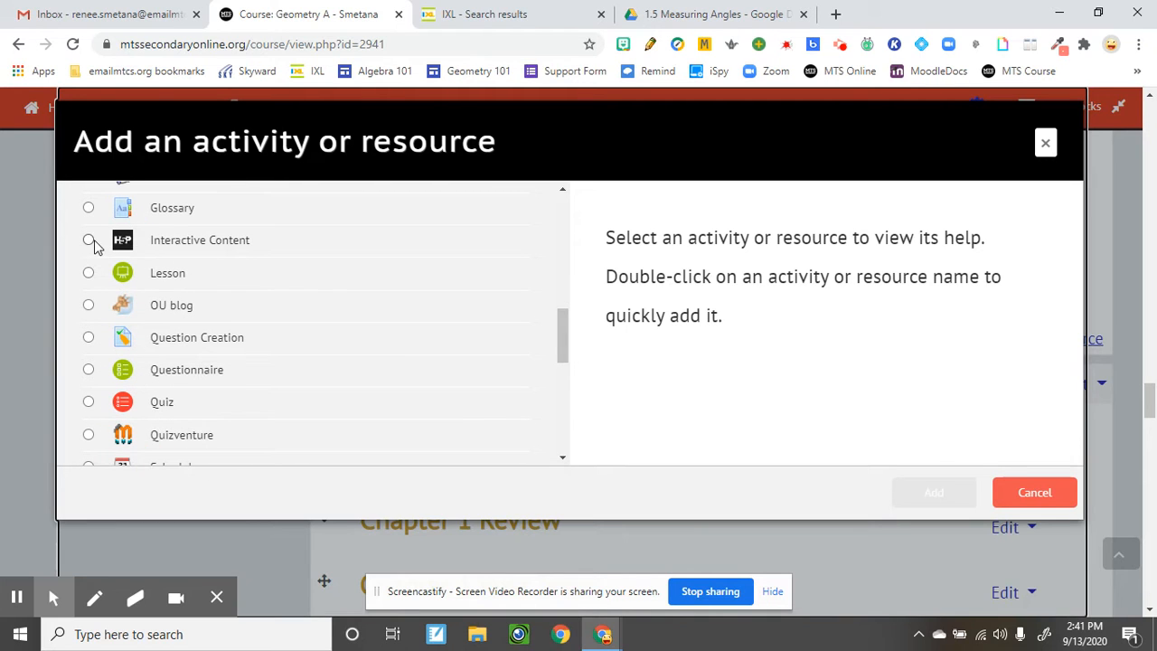
left_click(88, 240)
left_click(935, 493)
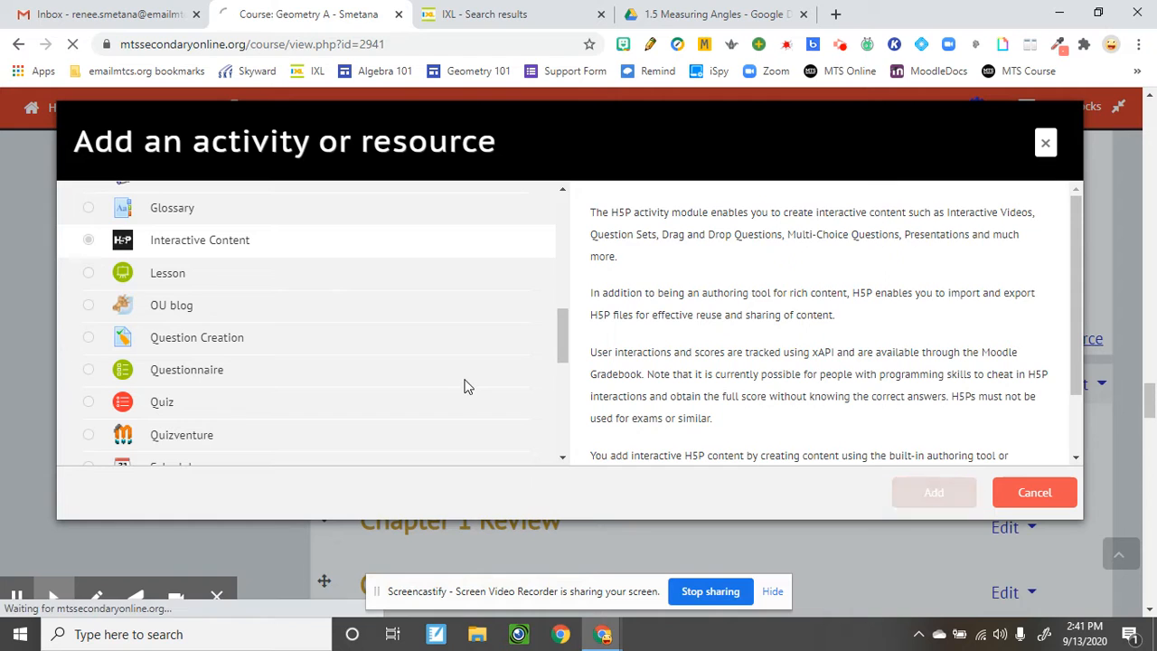
- Enter "Angle Addition Worksheet" as the activity description and have it displayed on the course page
scroll(728, 452, "down", 3)
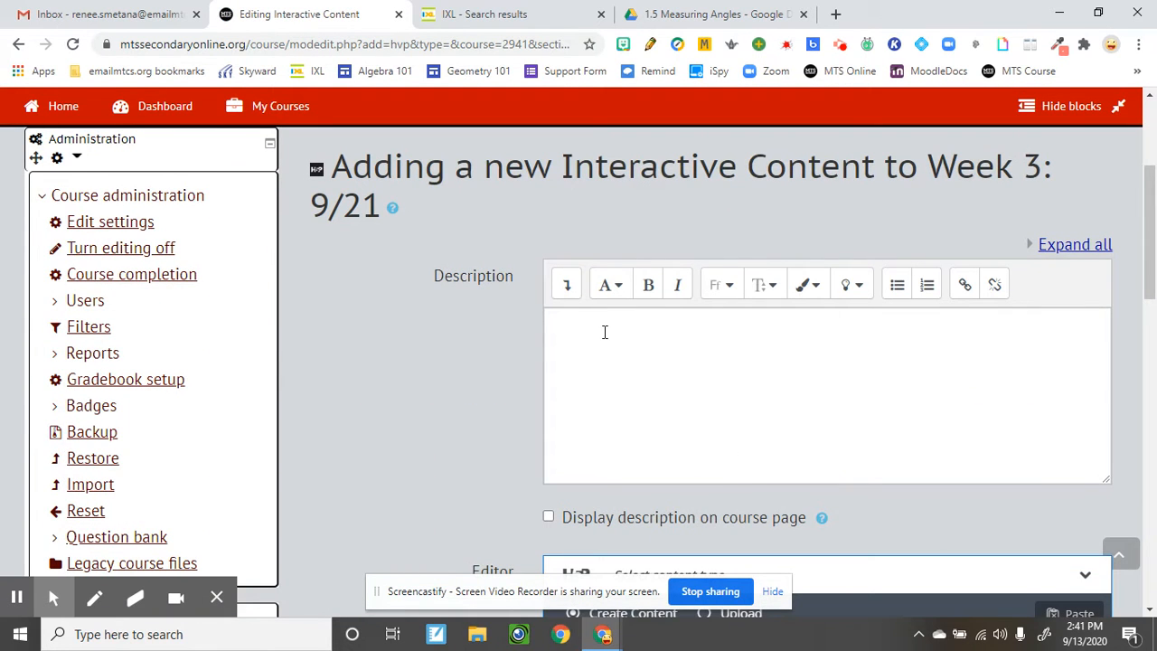
left_click(605, 331)
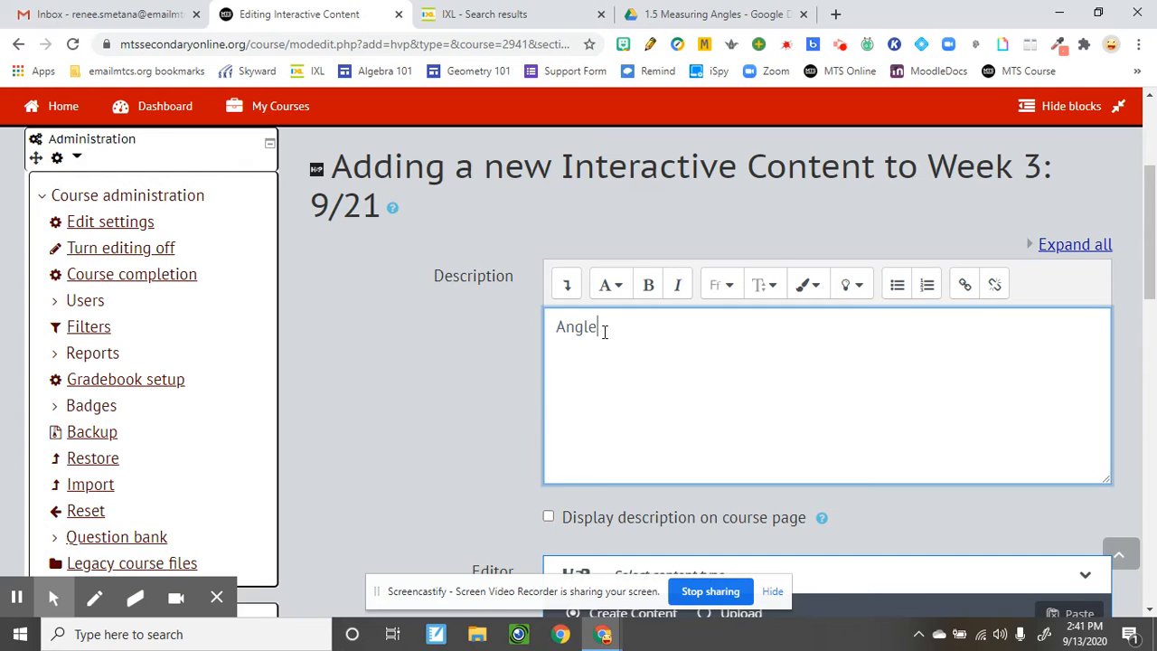
type("Angle Addition Worksheet")
left_click(548, 518)
- Browse the H5P content types and use Course Presentation for the new activity
scroll(452, 461, "down", 3)
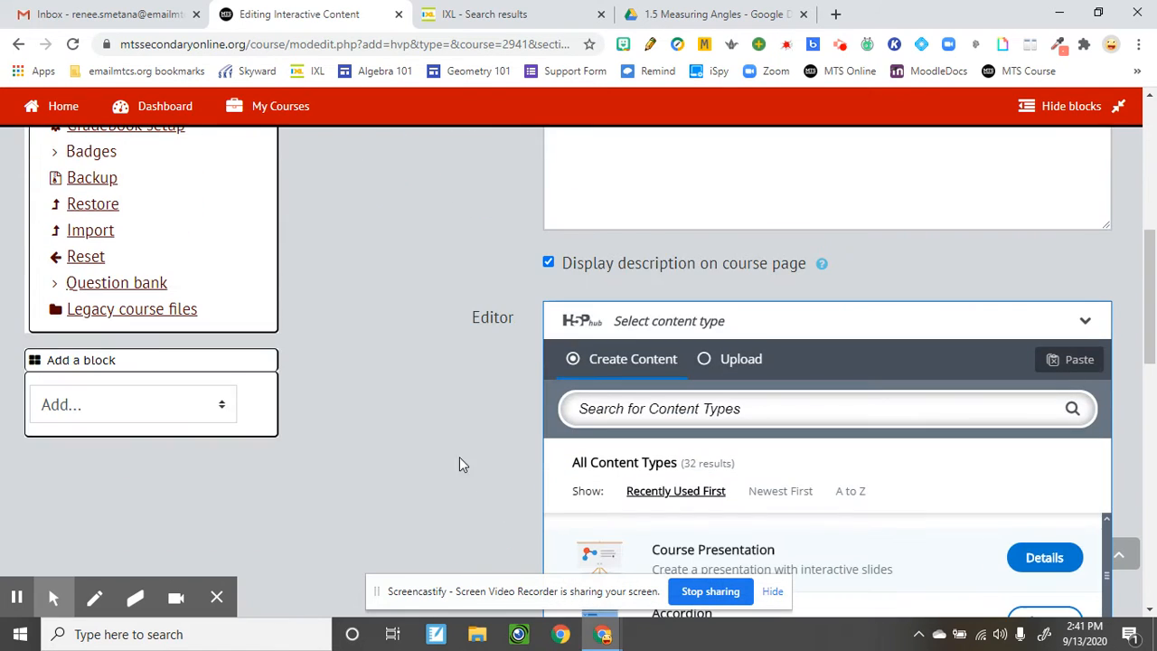
scroll(731, 443, "down", 2)
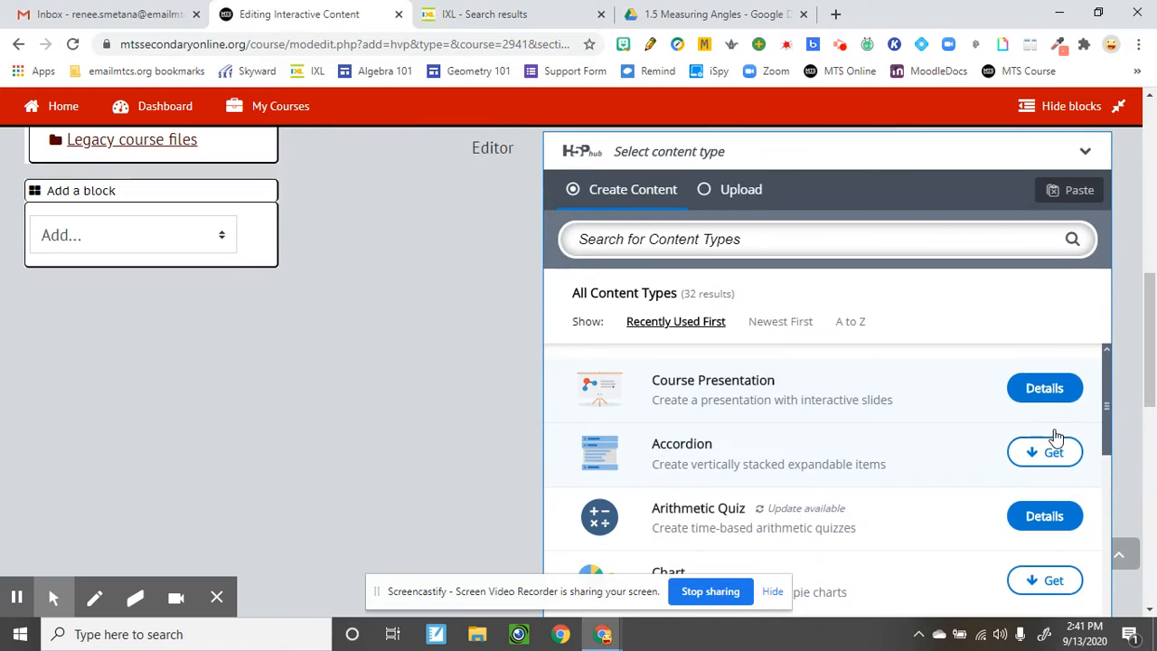
scroll(895, 441, "down", 1)
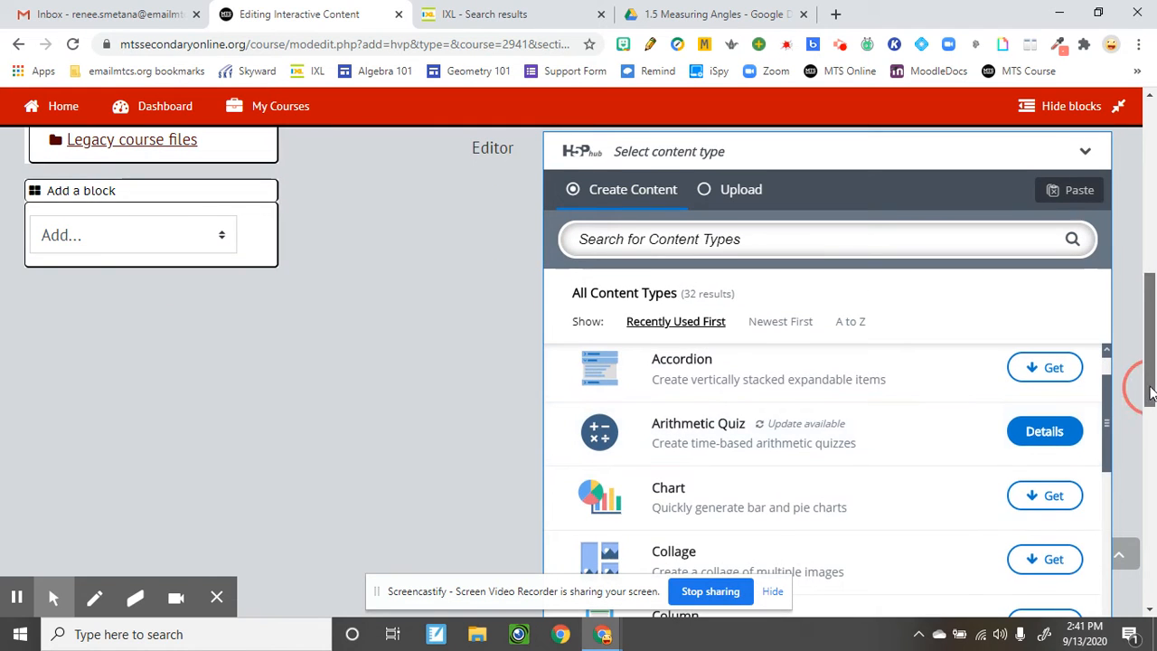
left_click_drag(1144, 387, 1145, 439)
scroll(894, 372, "up", 1)
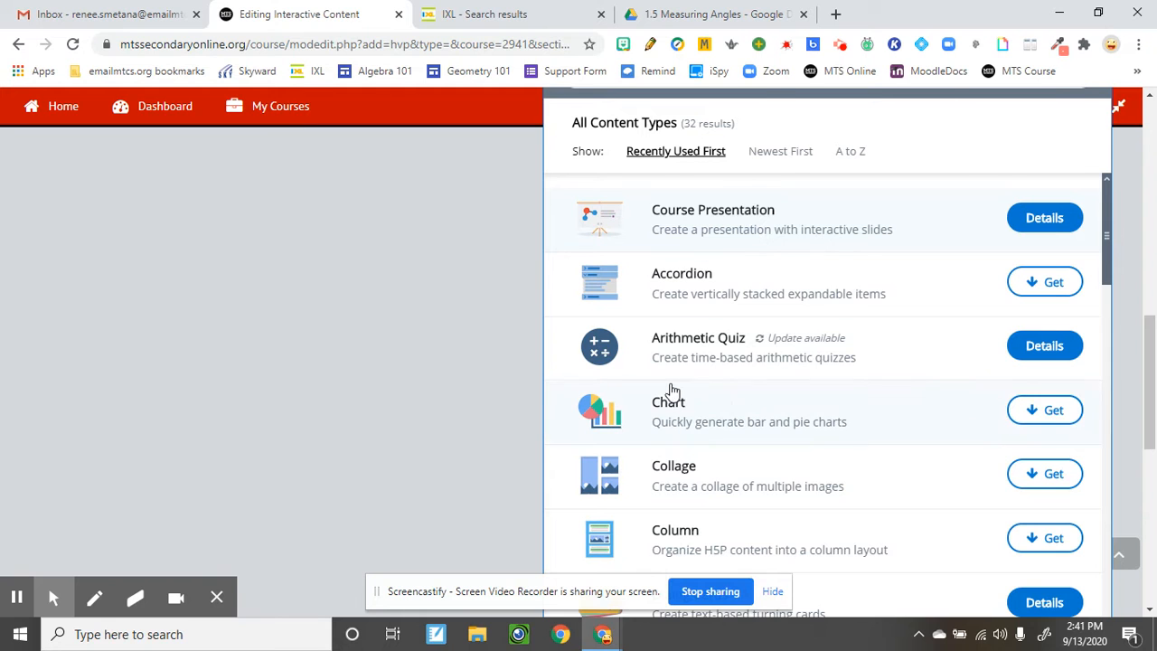
scroll(666, 551, "down", 4)
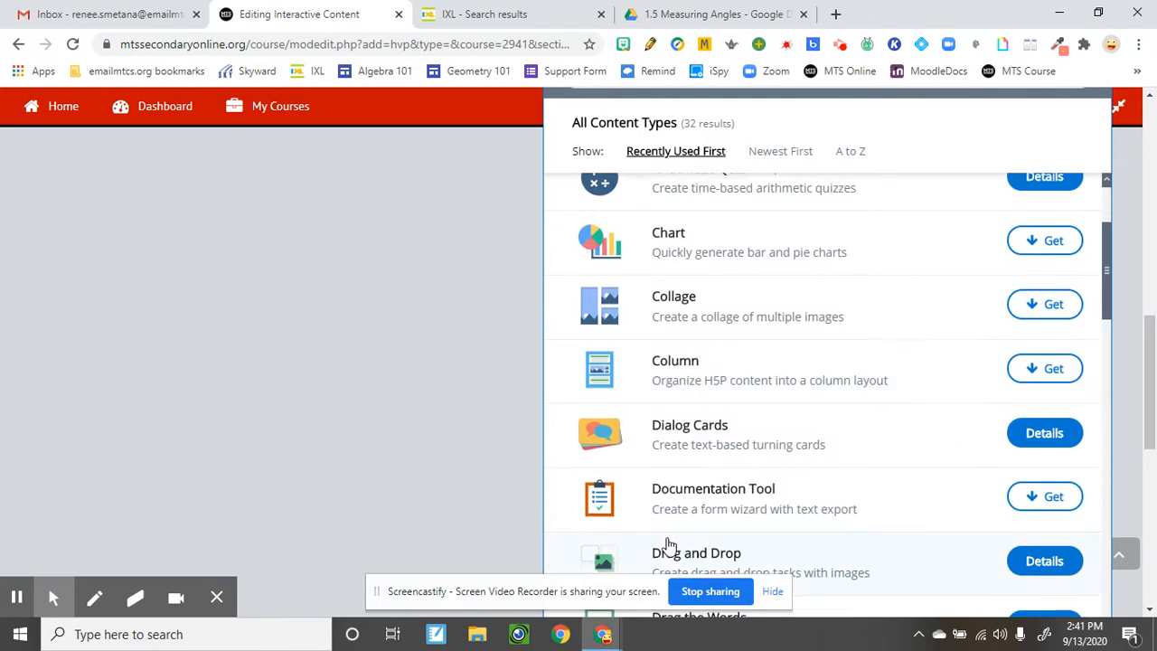
scroll(666, 544, "down", 3)
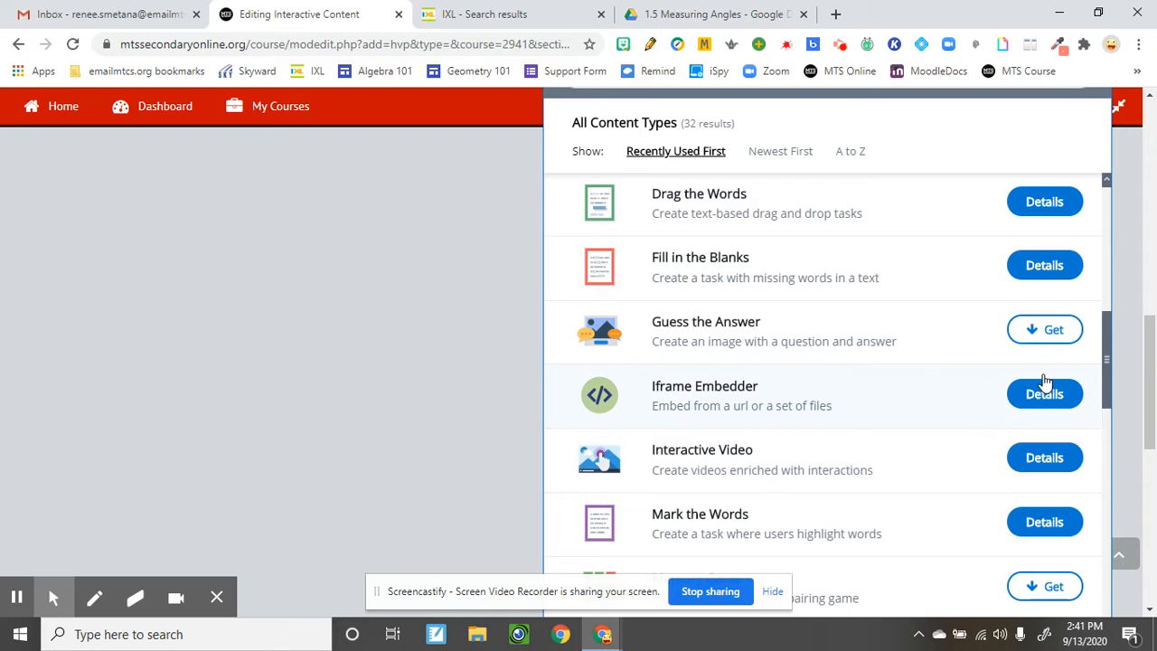
left_click_drag(1108, 372, 1103, 231)
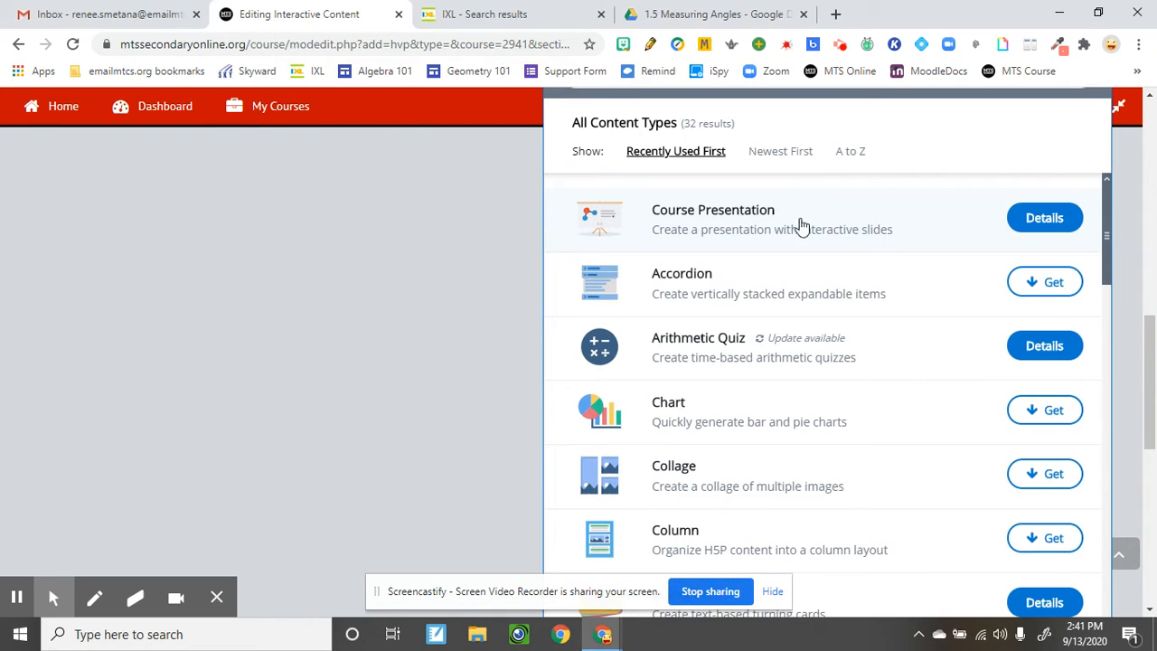
left_click(1048, 218)
left_click(1076, 468)
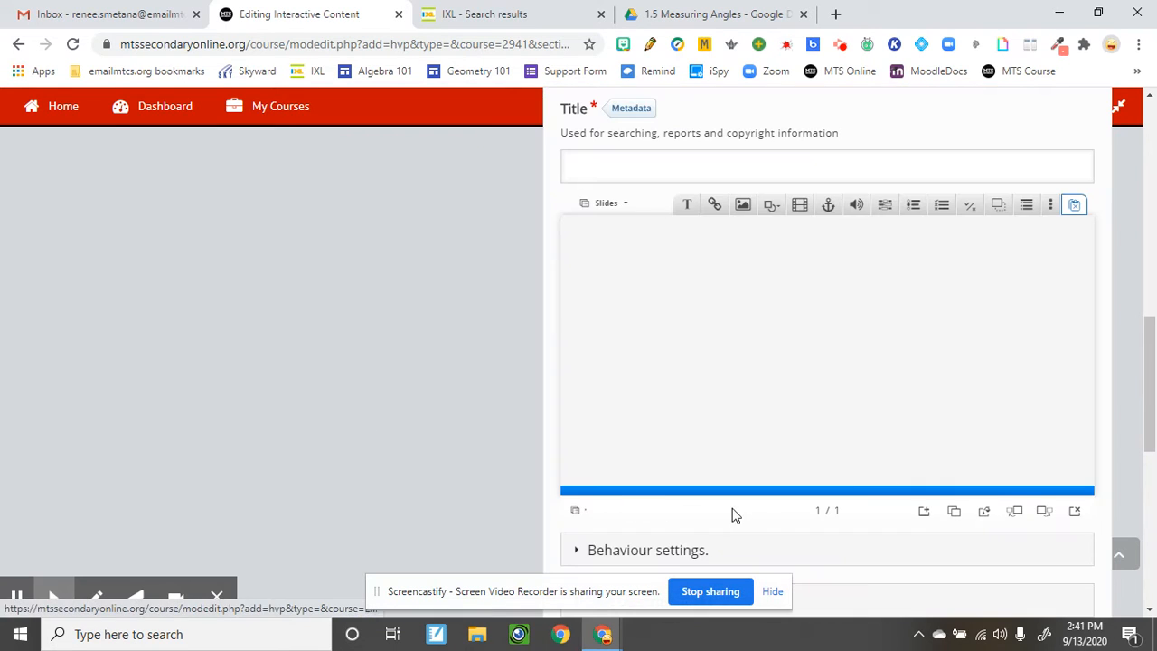
- Open the slide background settings and switch the template for all slides to a color fill background
left_click(982, 517)
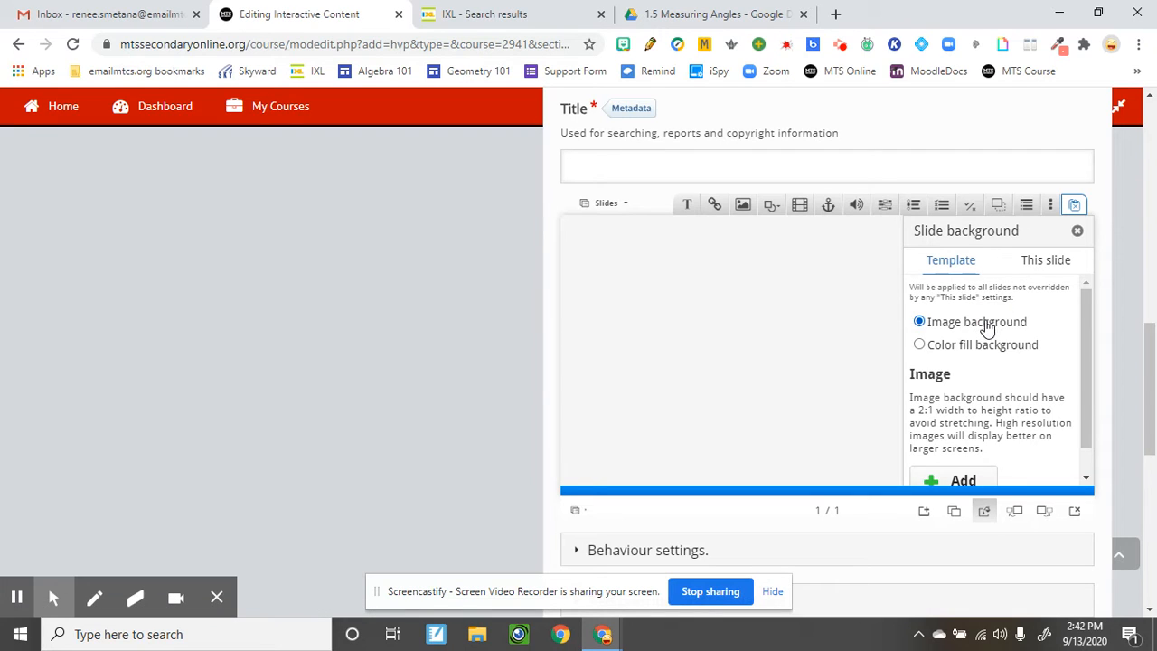
scroll(982, 392, "down", 1)
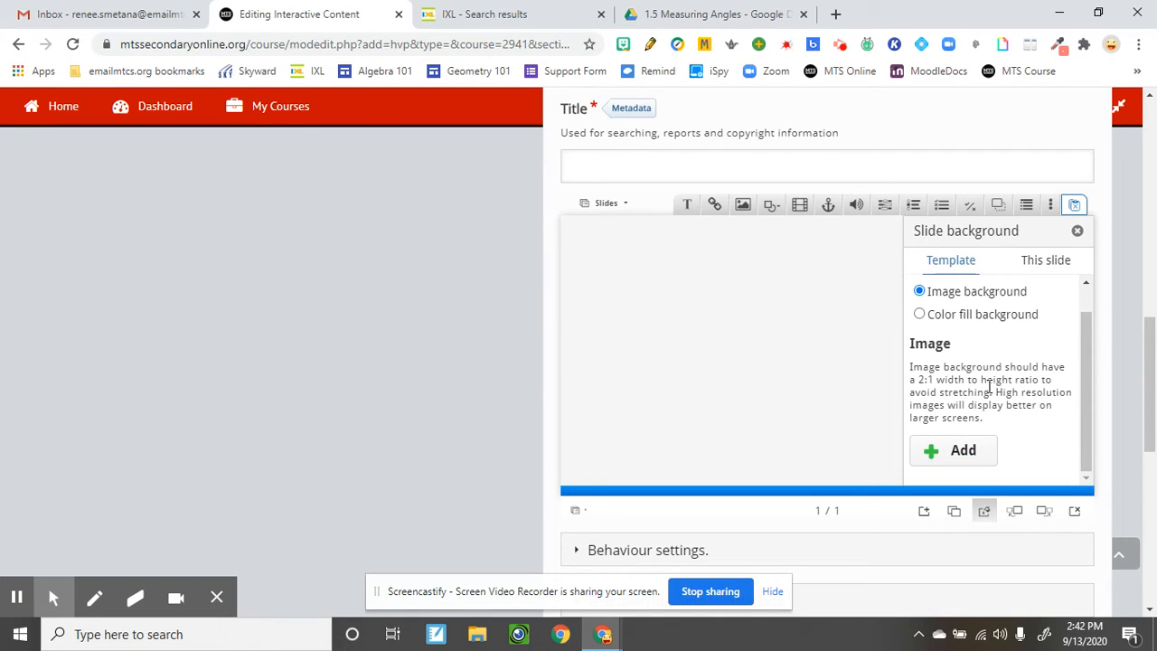
scroll(982, 389, "up", 1)
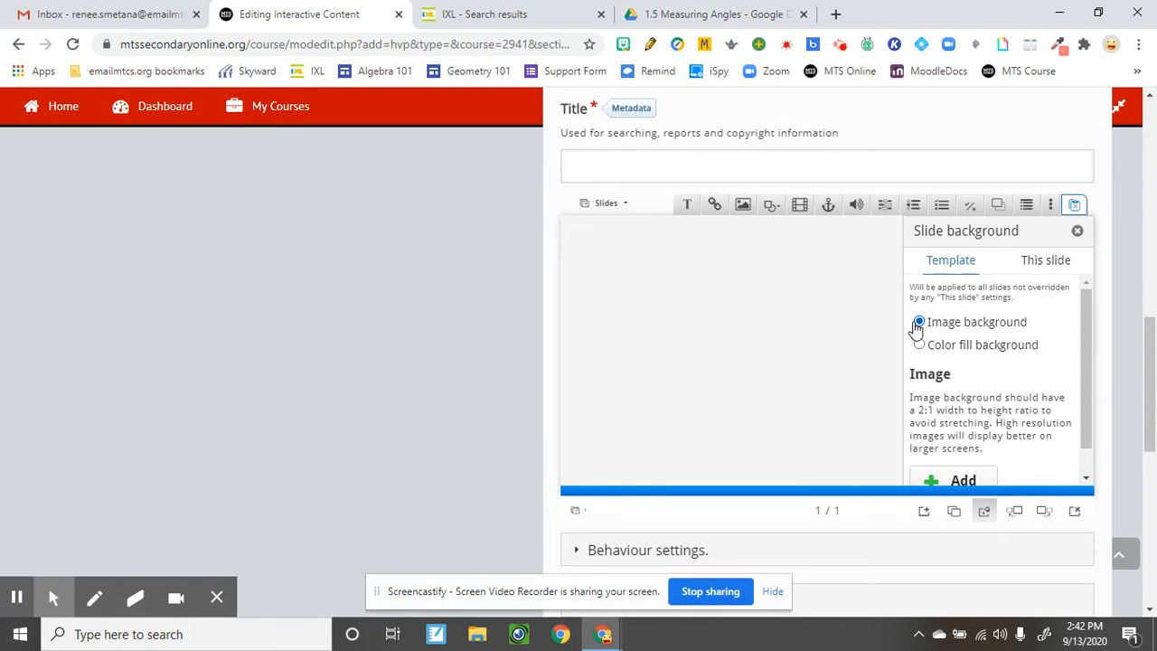
left_click(919, 344)
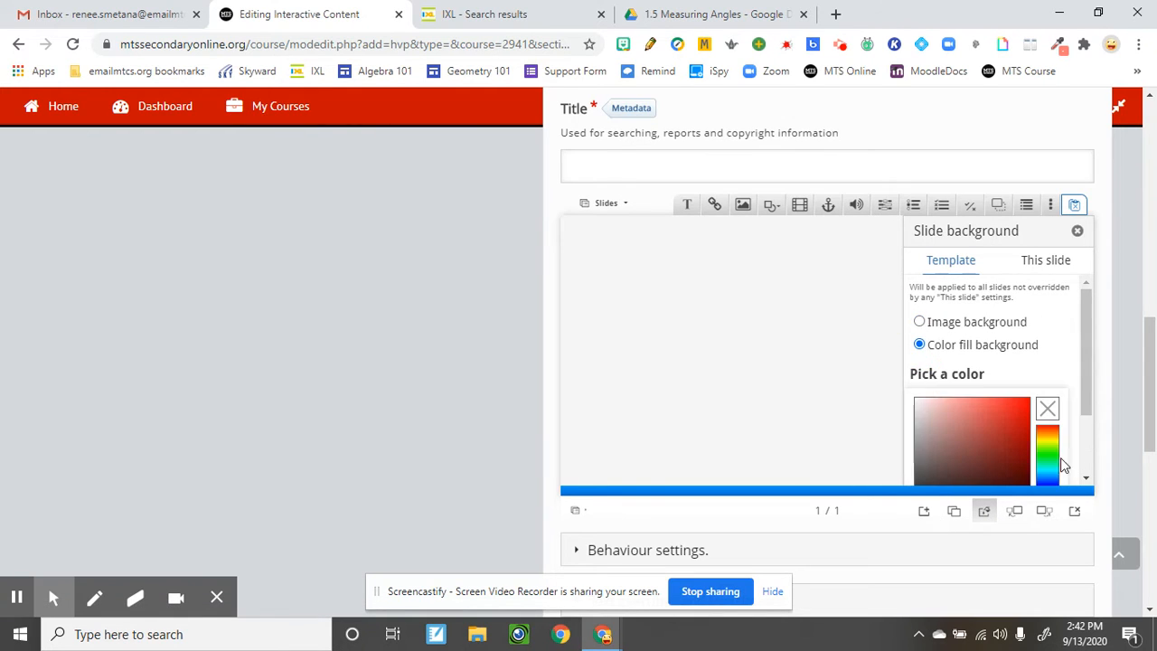
left_click_drag(1084, 360, 1085, 425)
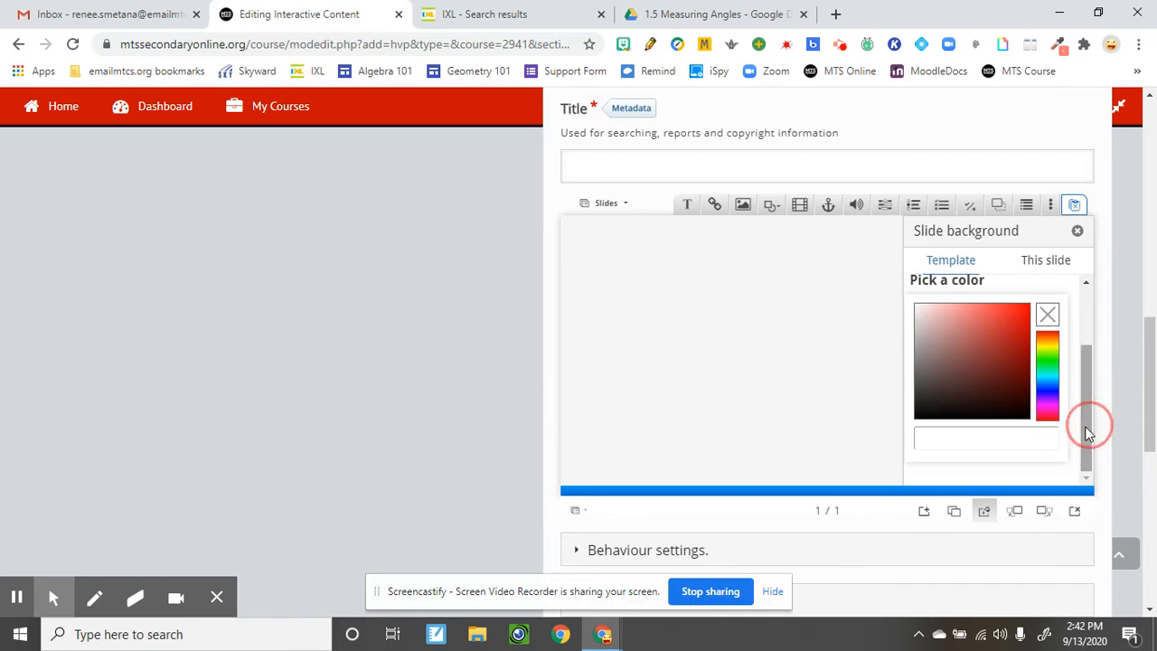
- Try several hues, set the template background to pale yellow #f8f5ab, and close the background settings
left_click(1045, 404)
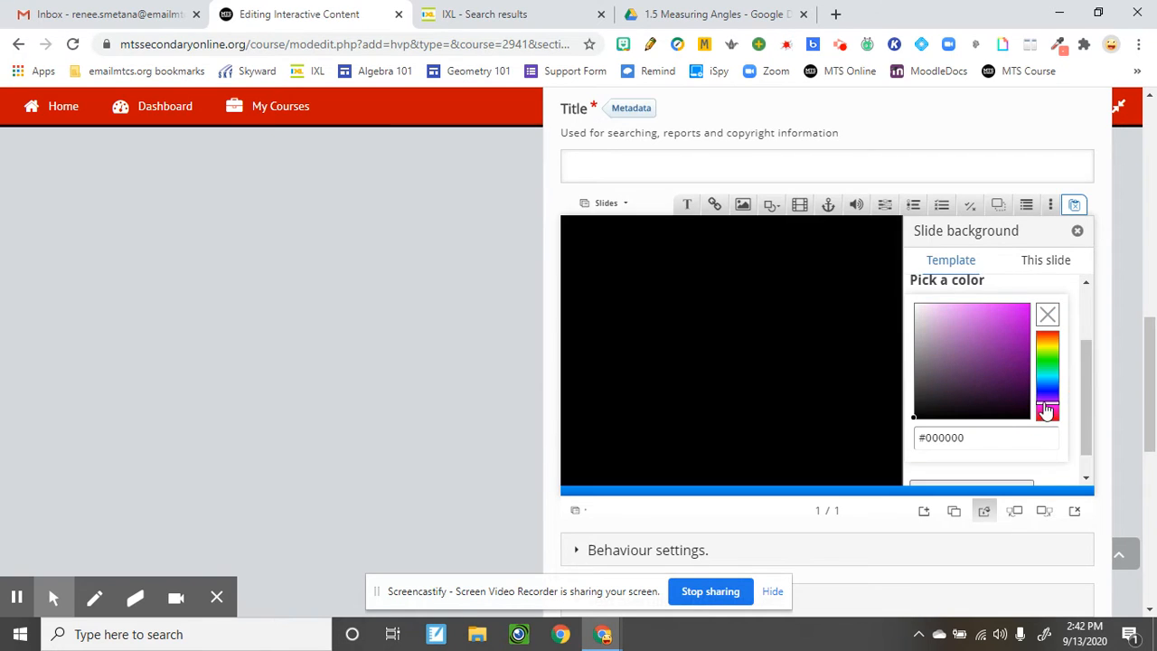
left_click(1048, 388)
left_click(1051, 354)
left_click(1051, 340)
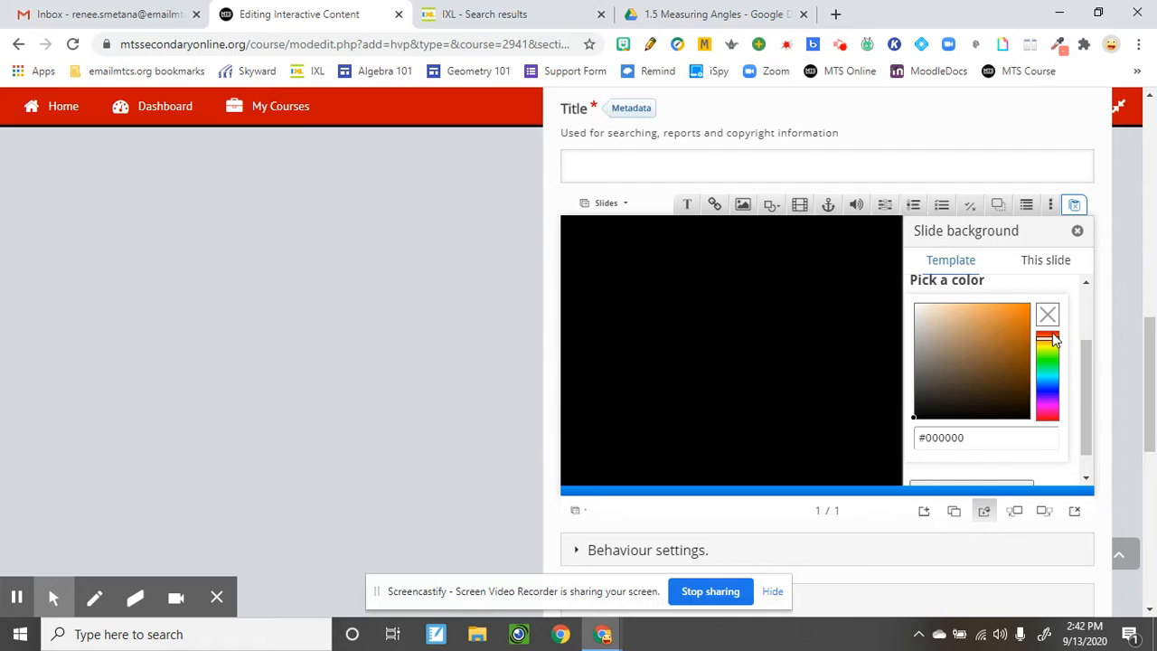
left_click(1049, 334)
left_click(948, 306)
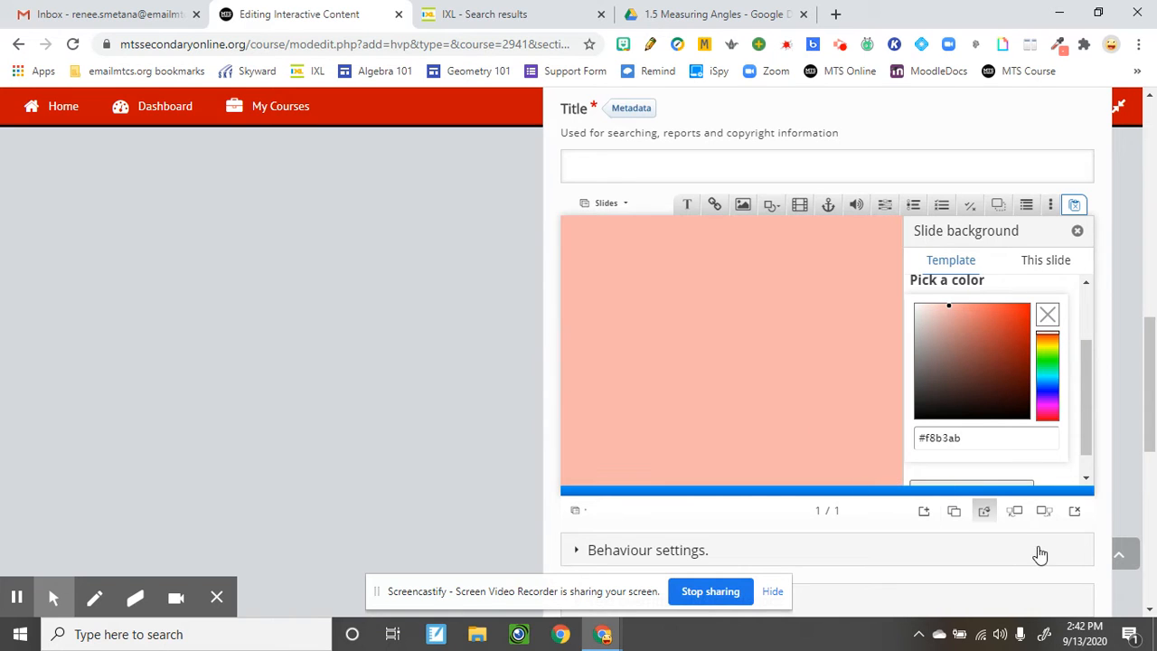
left_click(1046, 358)
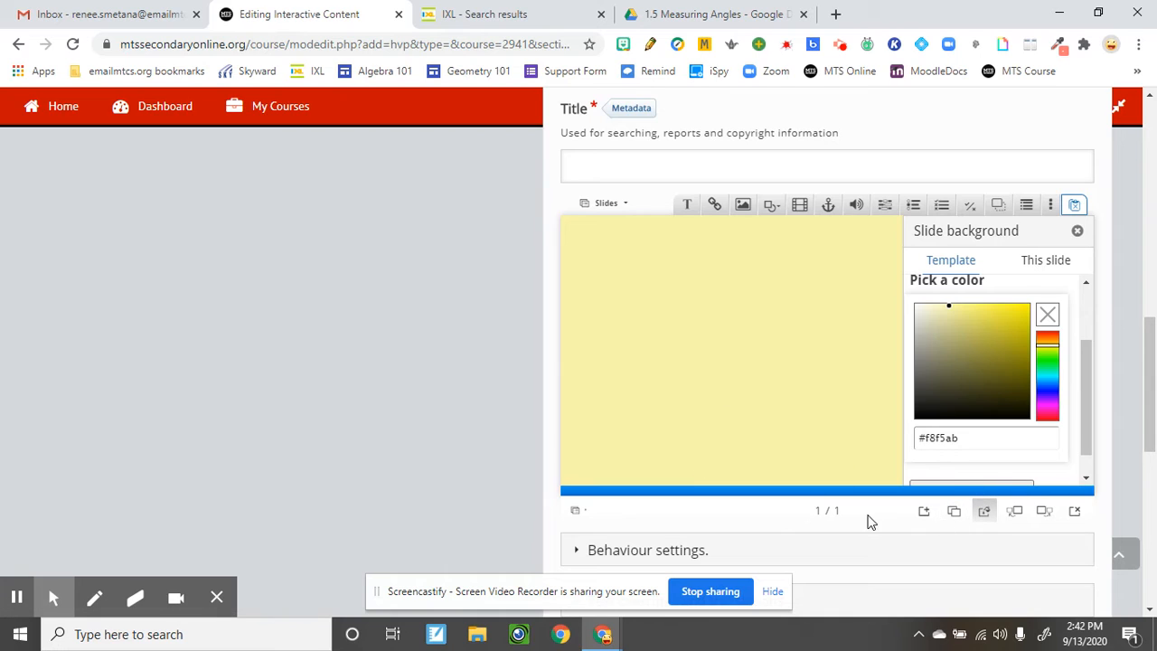
left_click(1077, 232)
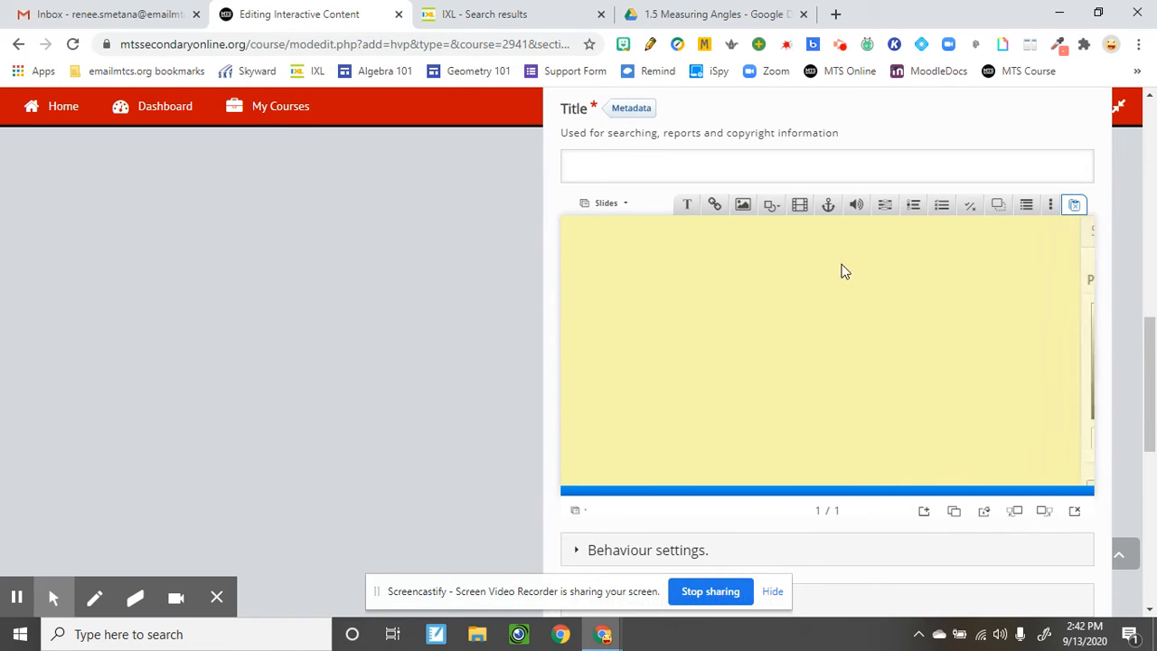
- Insert a text element reading "Angle Addition Worksheet" on the first slide and set its text to the largest listed font size
left_click(687, 208)
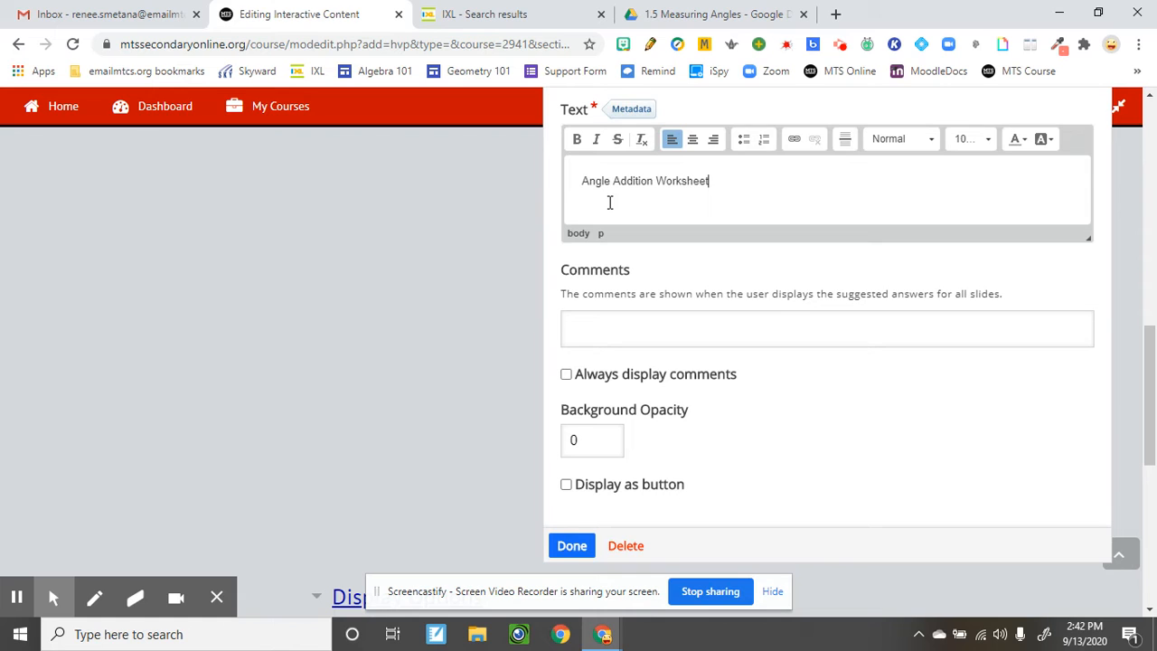
left_click(976, 140)
left_click_drag(1041, 191, 1031, 304)
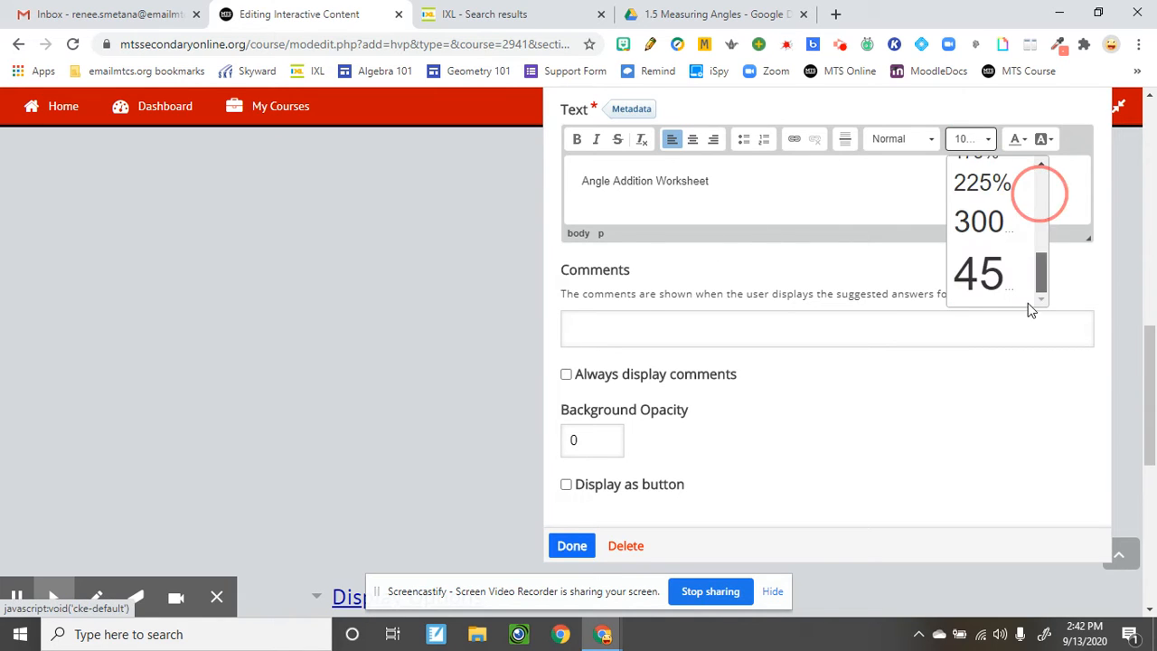
left_click(982, 300)
left_click_drag(727, 225, 580, 226)
left_click(969, 140)
left_click_drag(1041, 191, 1038, 303)
left_click(1012, 291)
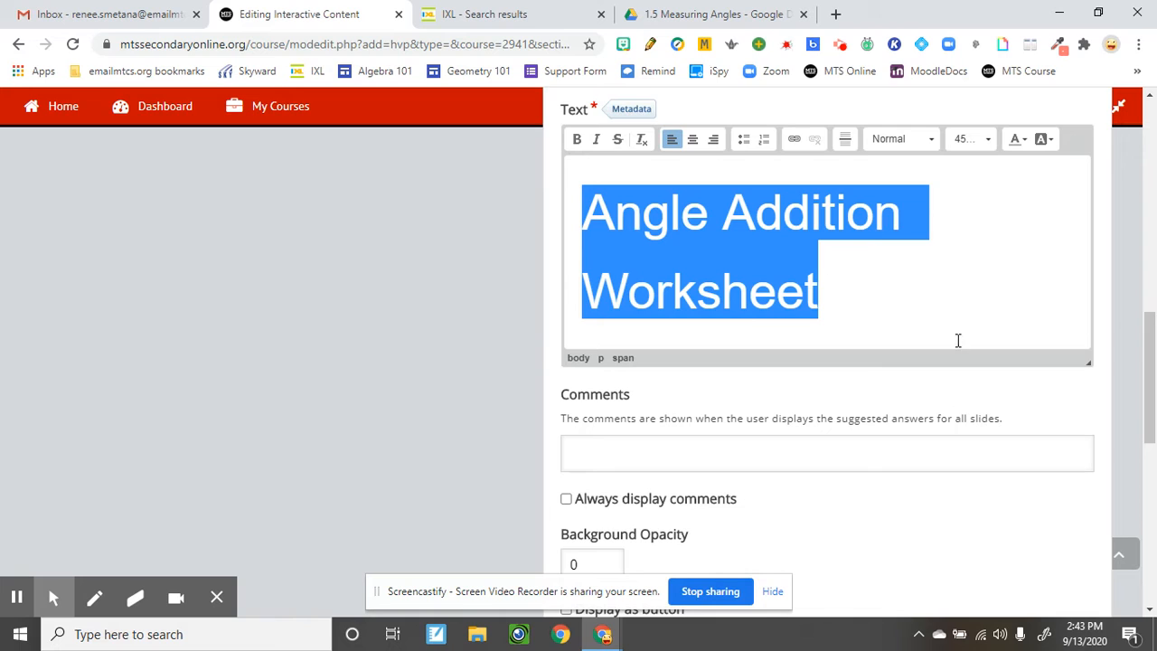
- Color the title text purple (#8E44AD), make it bold, and save the text element
left_click(1025, 141)
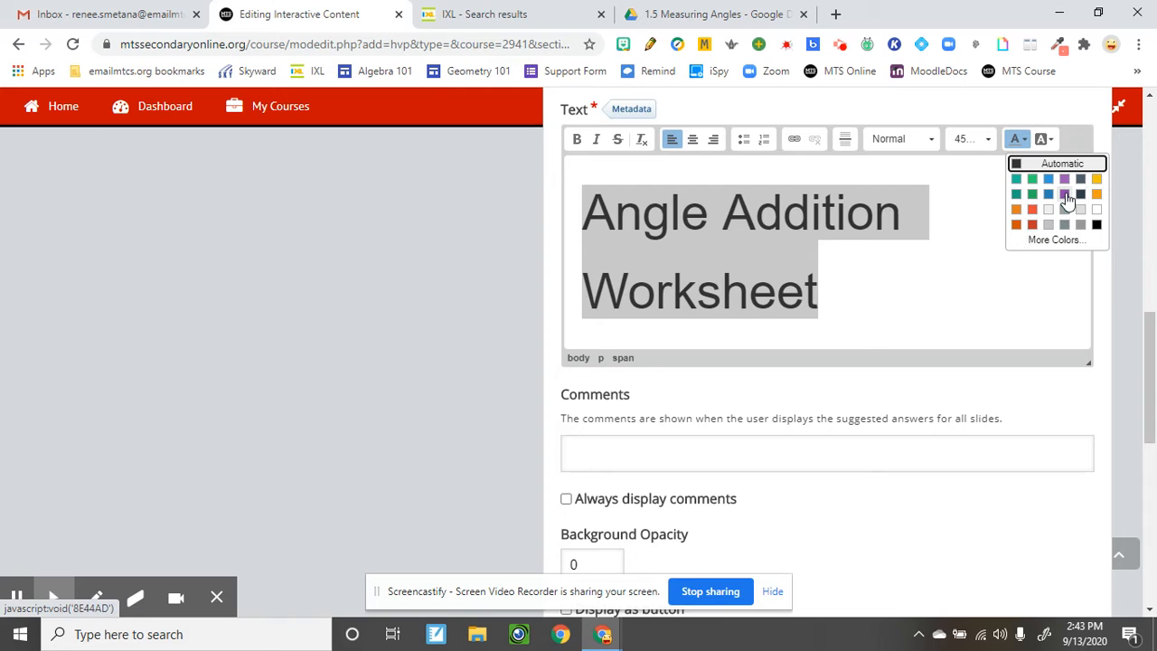
left_click(1048, 194)
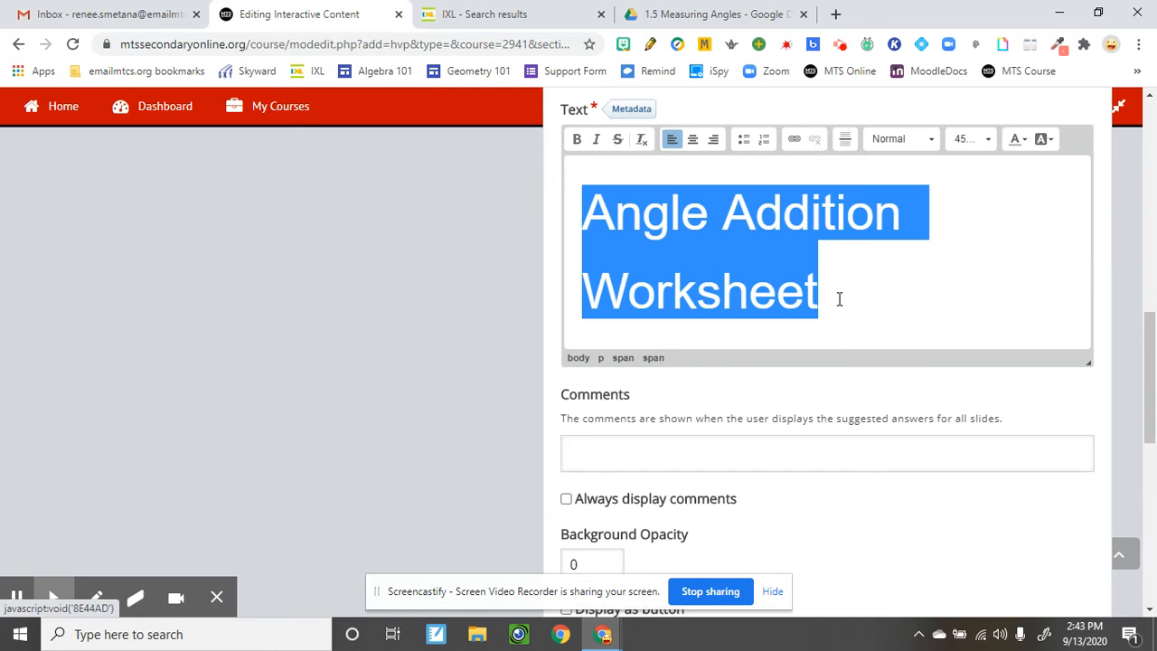
left_click(577, 141)
scroll(902, 454, "down", 3)
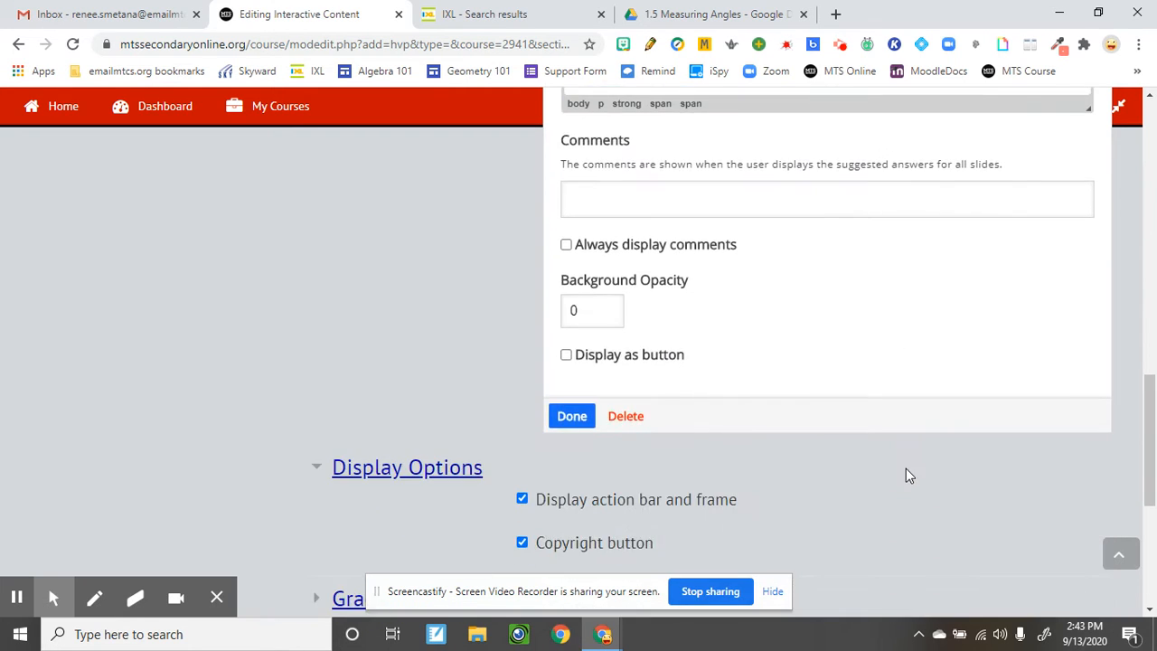
left_click(570, 416)
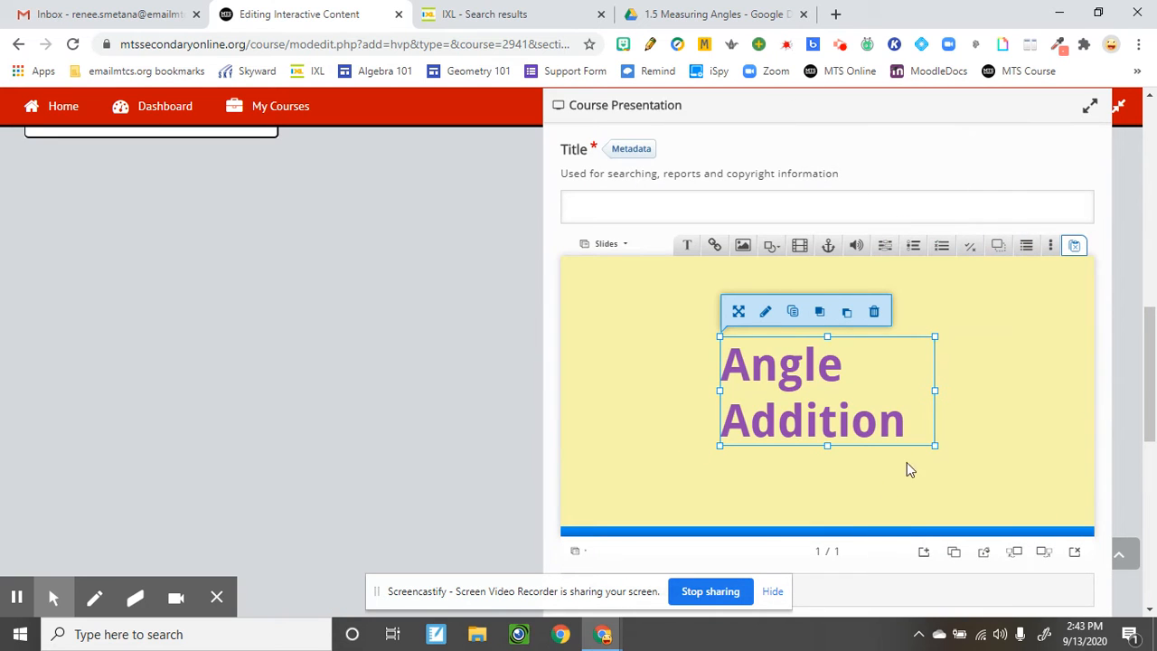
- Widen the title's text box so "Angle Addition" fits on one line, and center the title on the slide
left_click_drag(934, 389, 1052, 390)
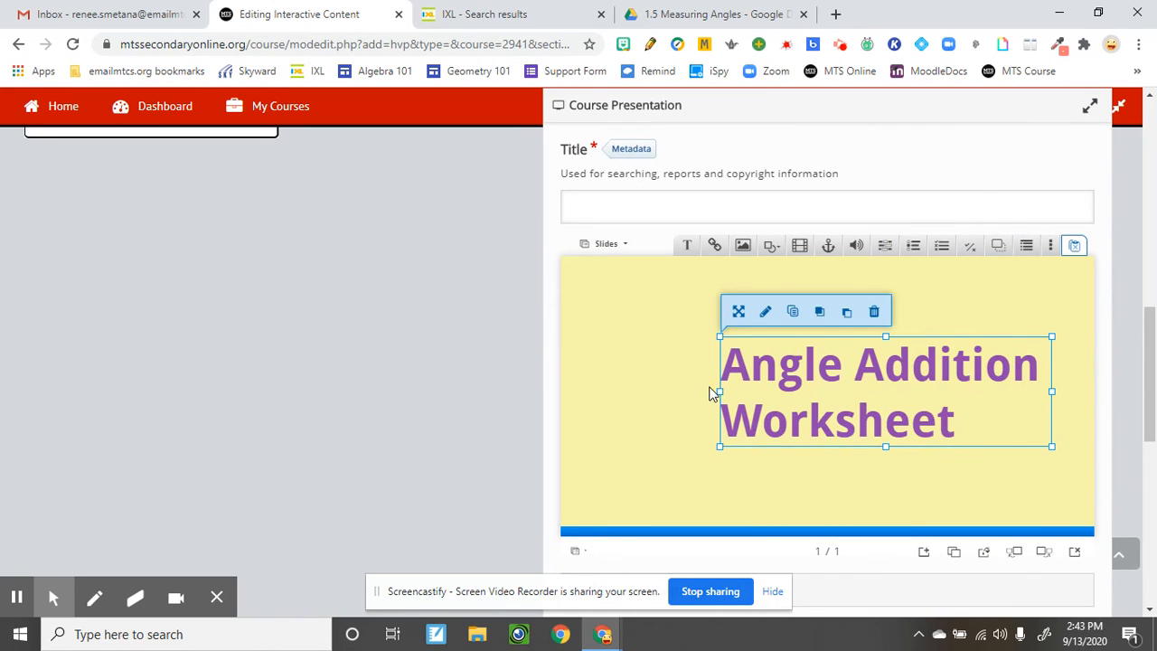
left_click_drag(710, 394, 633, 400)
left_click(740, 527)
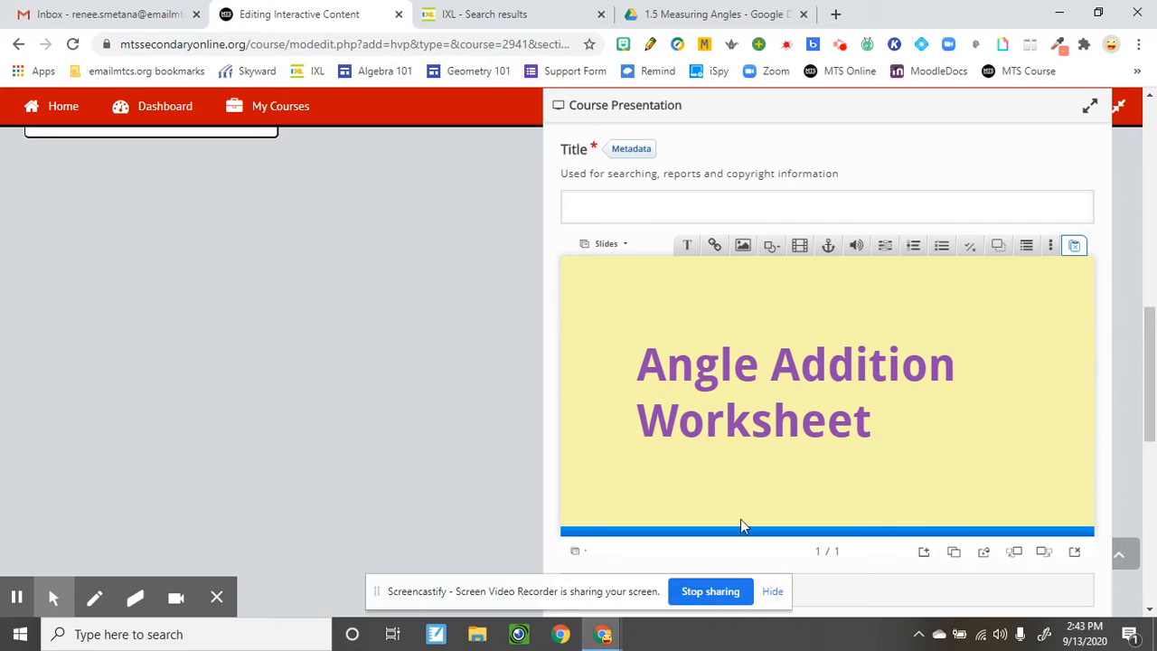
- Clone the title slide and delete the title text element from the second slide
scroll(946, 492, "down", 1)
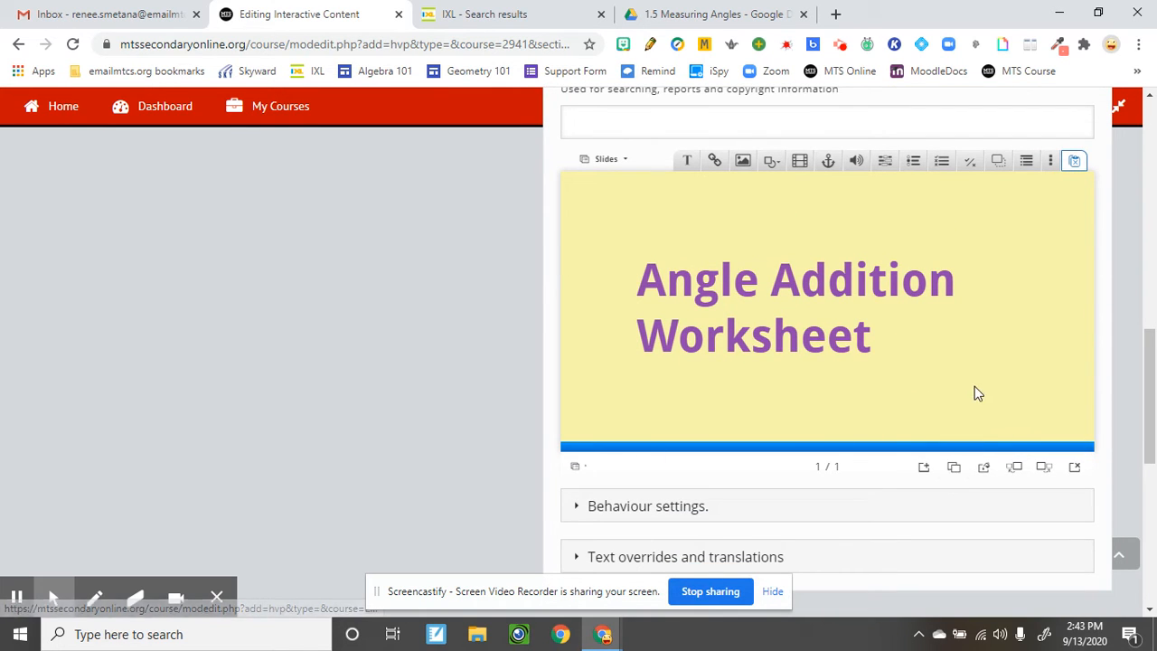
left_click(955, 470)
left_click(749, 330)
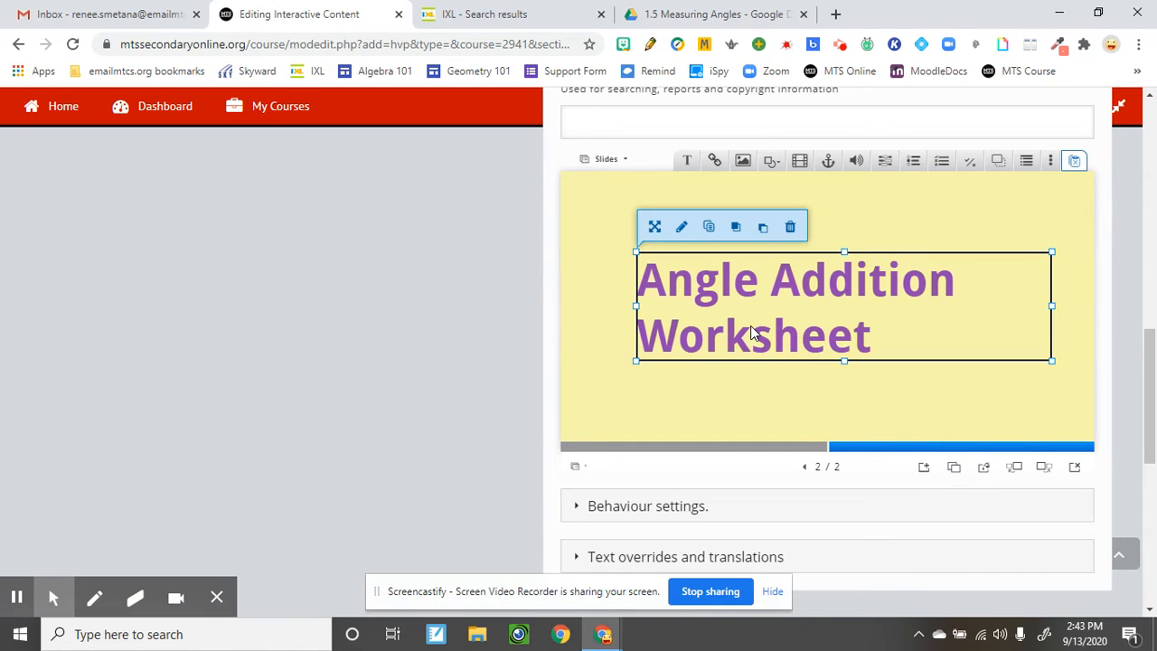
double_click(648, 283)
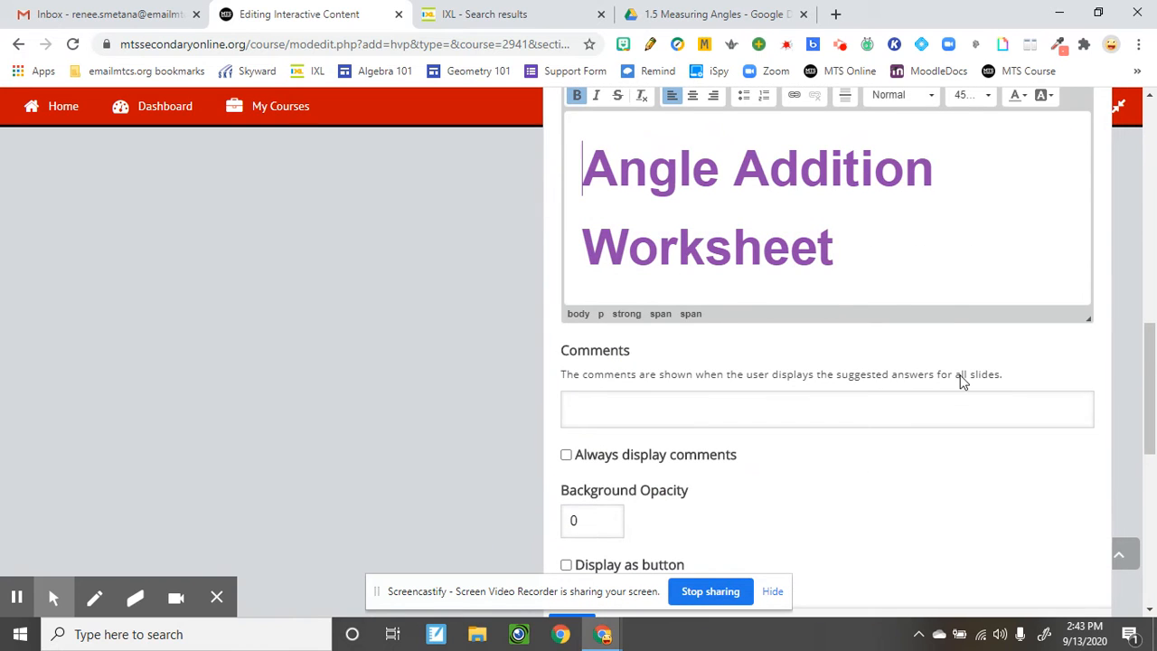
scroll(697, 533, "down", 2)
left_click(571, 457)
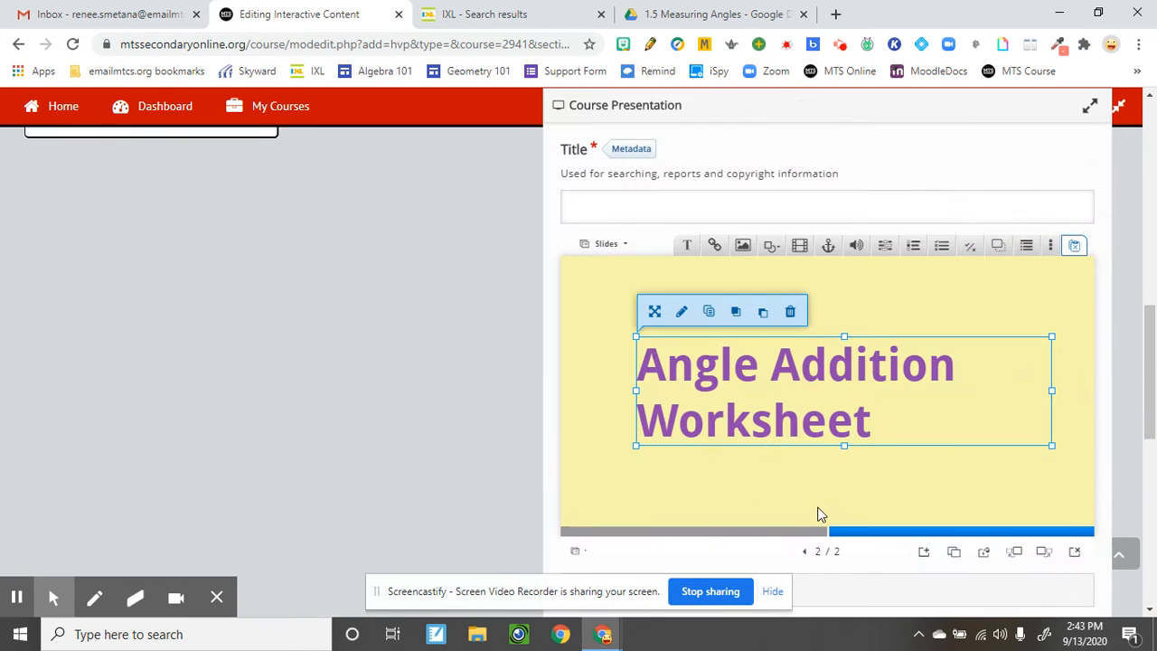
left_click(790, 310)
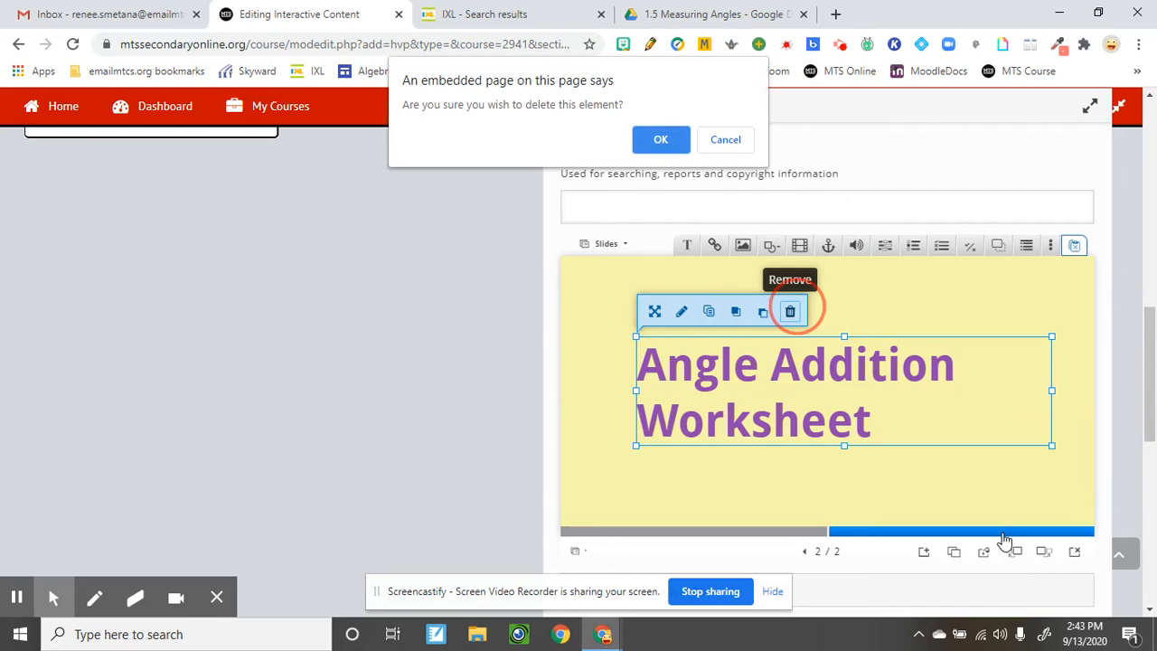
left_click(668, 145)
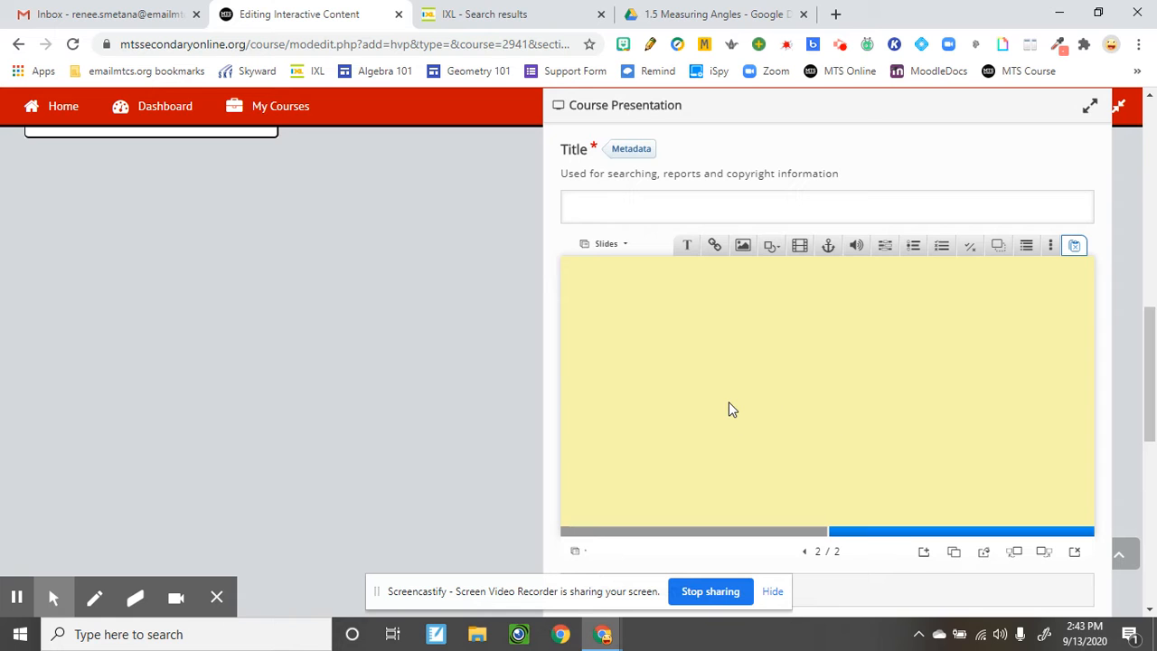
- Switch to the Angle Addition worksheet in Google Drive, review its first problems, and return to the presentation editor
left_click(700, 13)
scroll(782, 388, "up", 15)
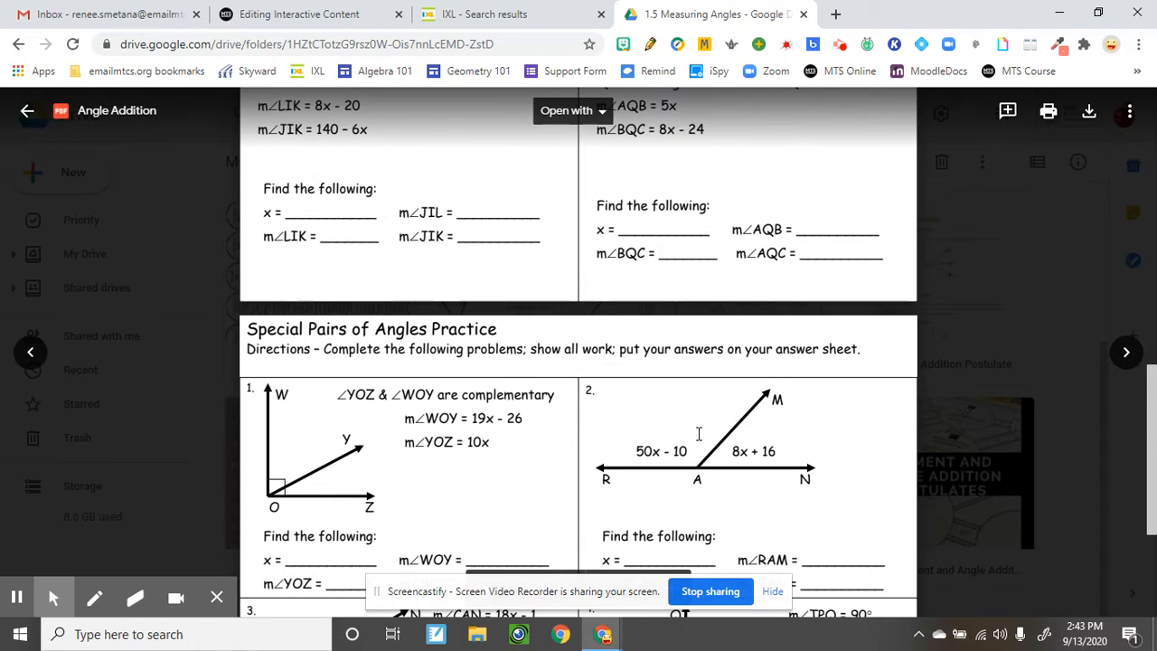
scroll(798, 391, "up", 3)
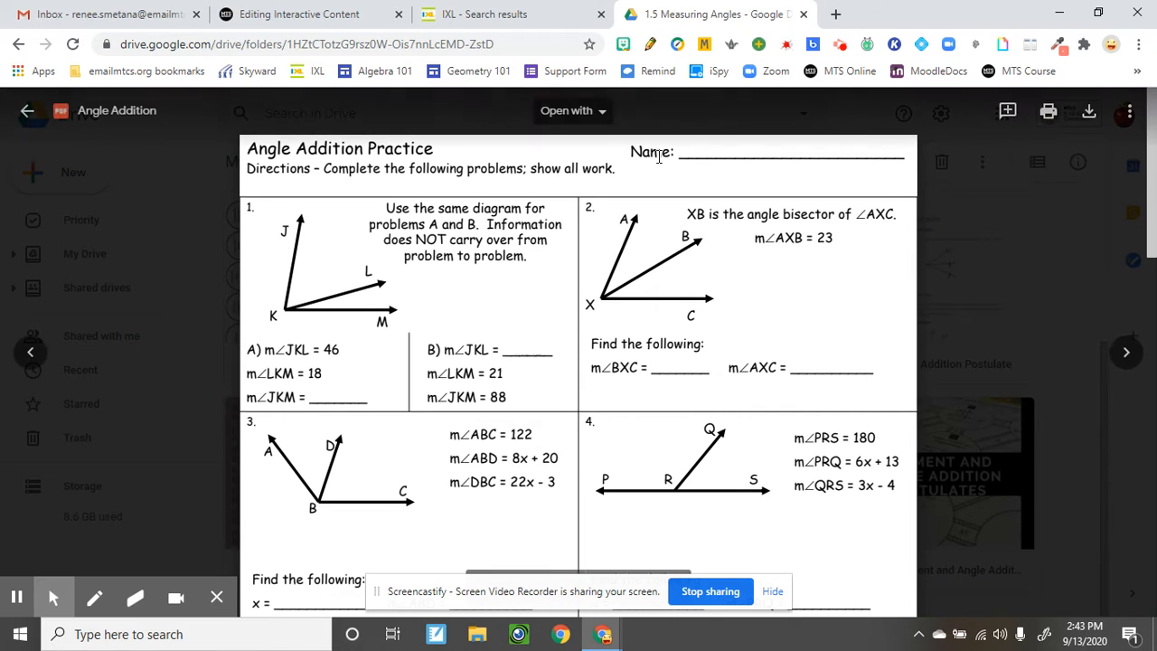
left_click(289, 15)
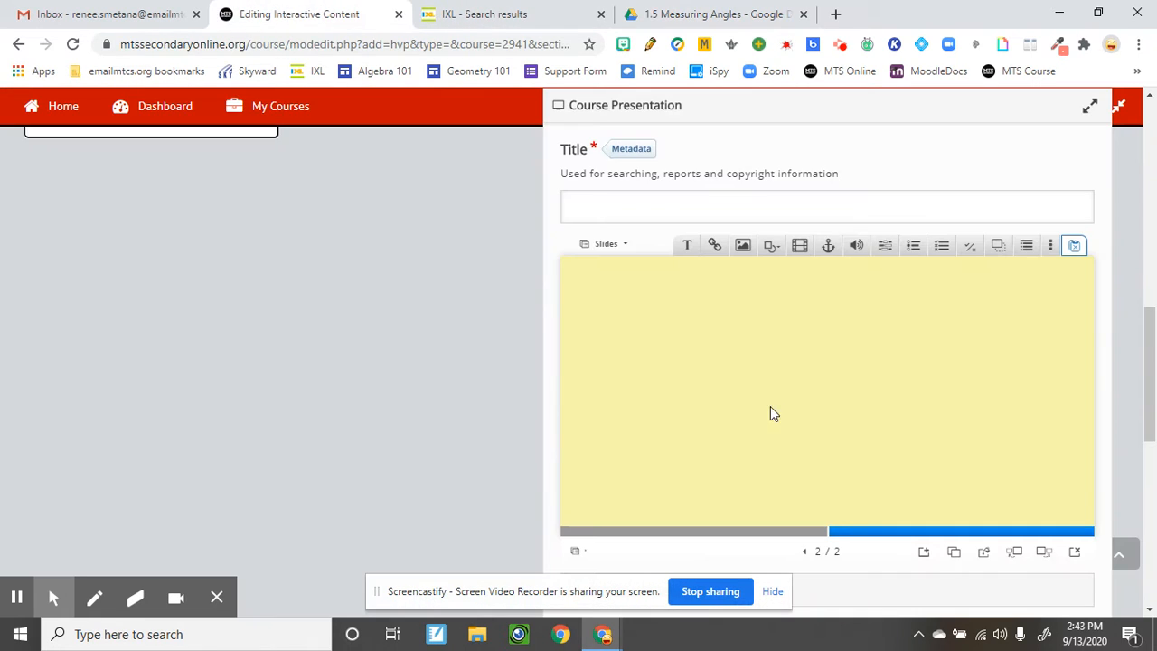
- Insert an image element on the second slide and upload Angle Add #1.jpg from the Pictures folder
left_click(743, 246)
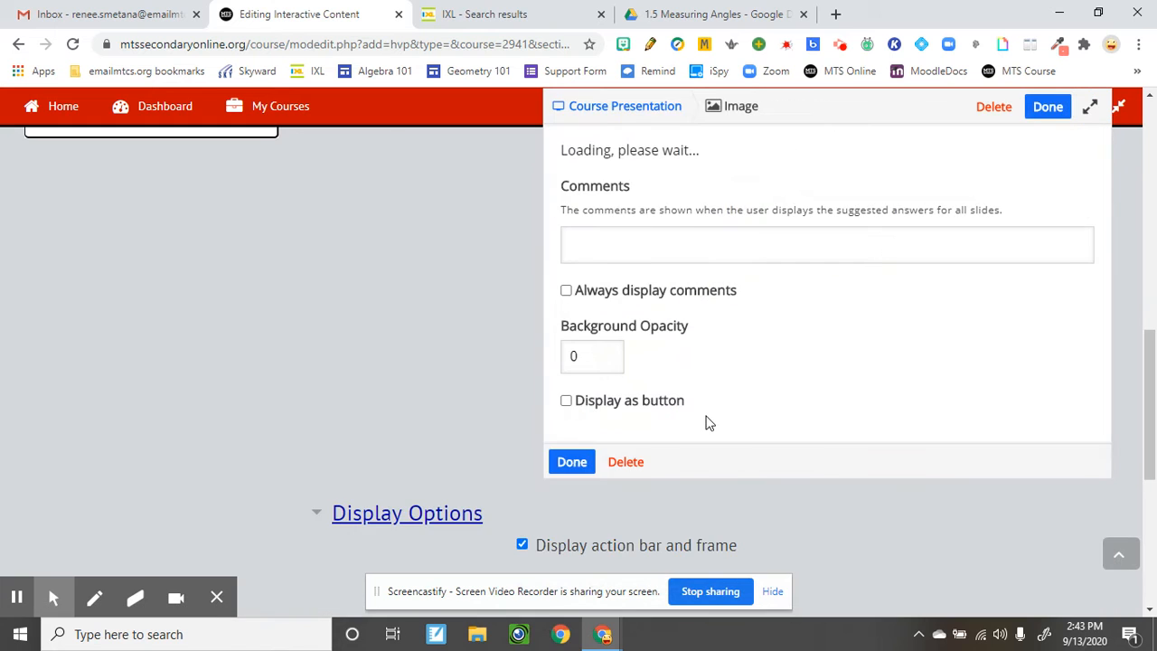
left_click(589, 179)
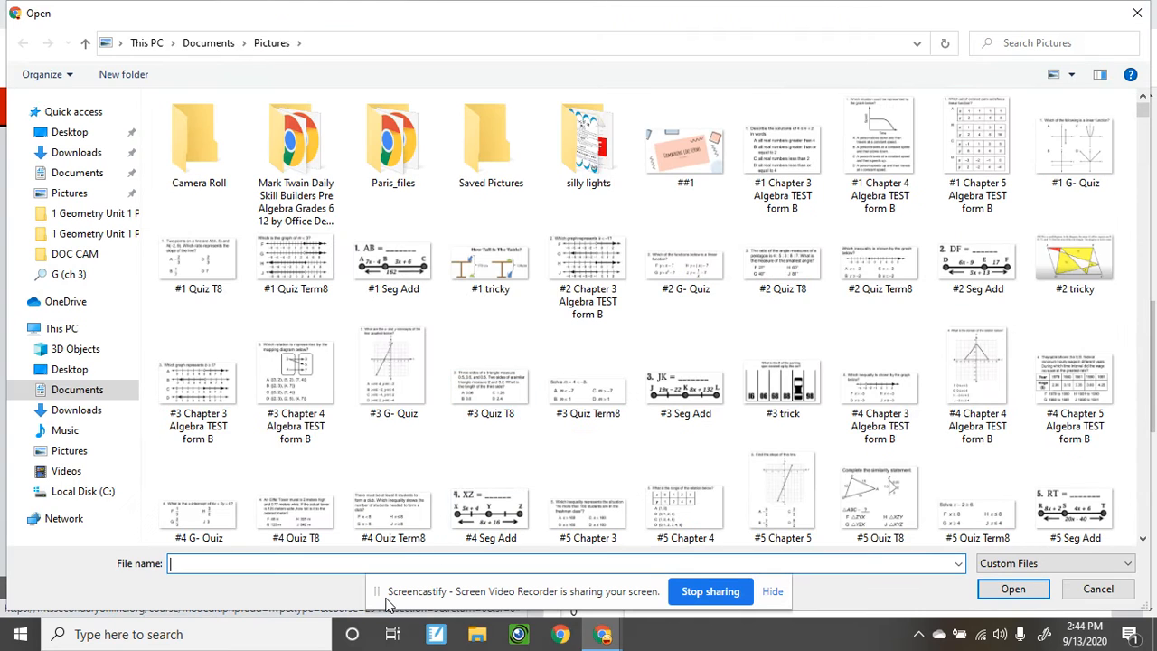
type("angle ")
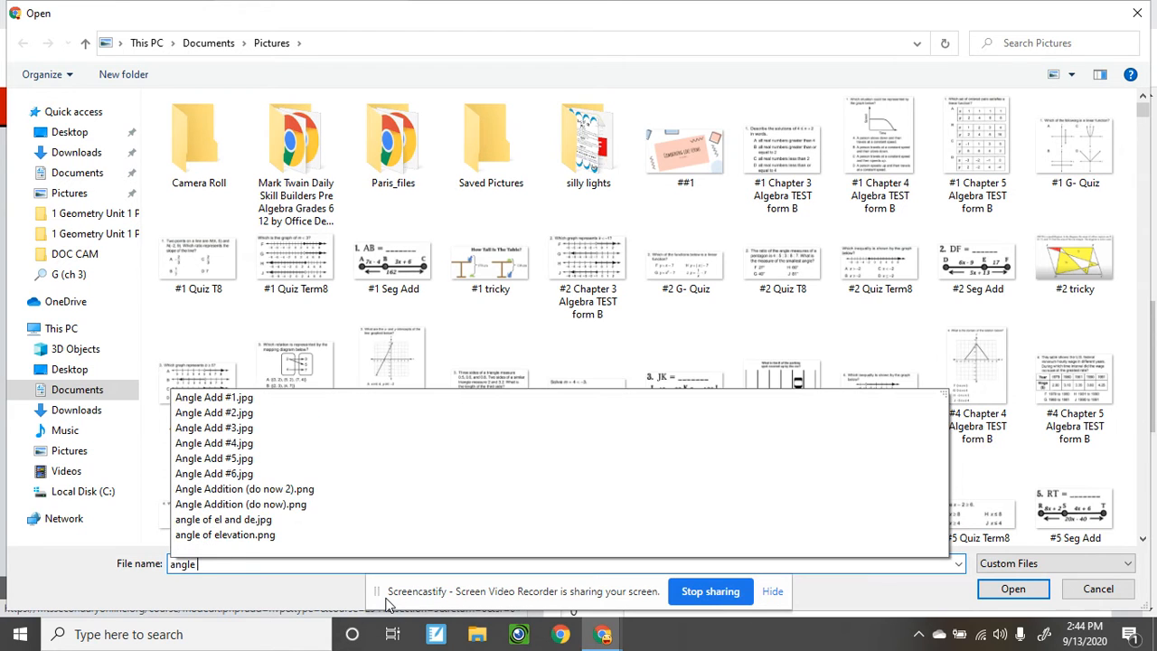
type("add #1")
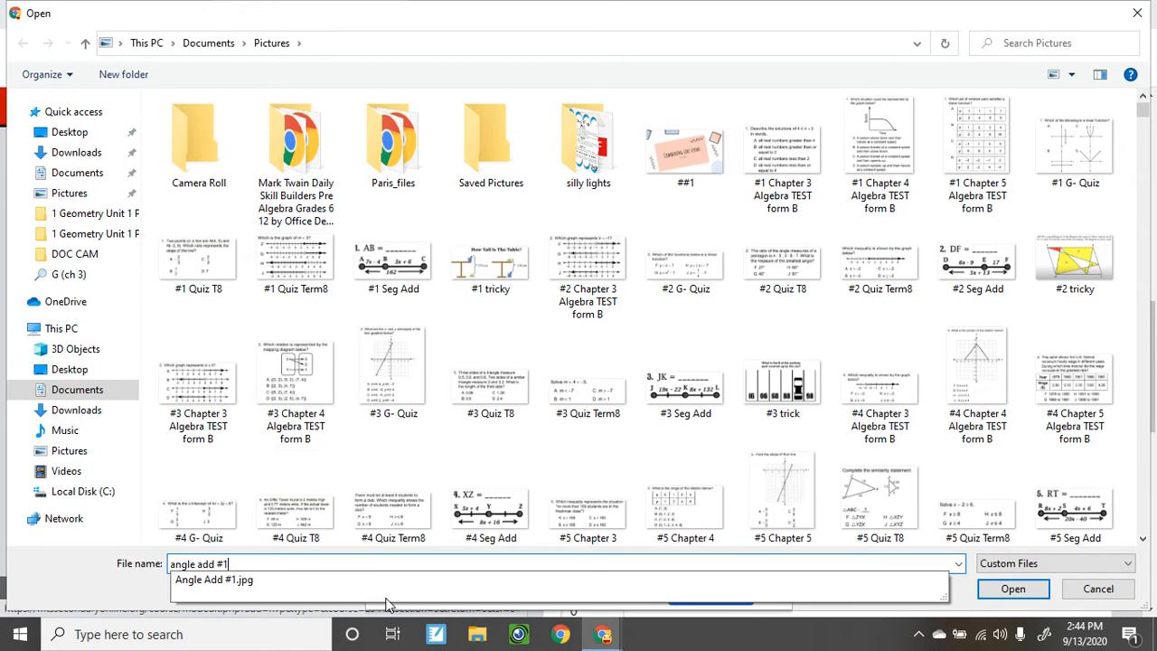
left_click(391, 580)
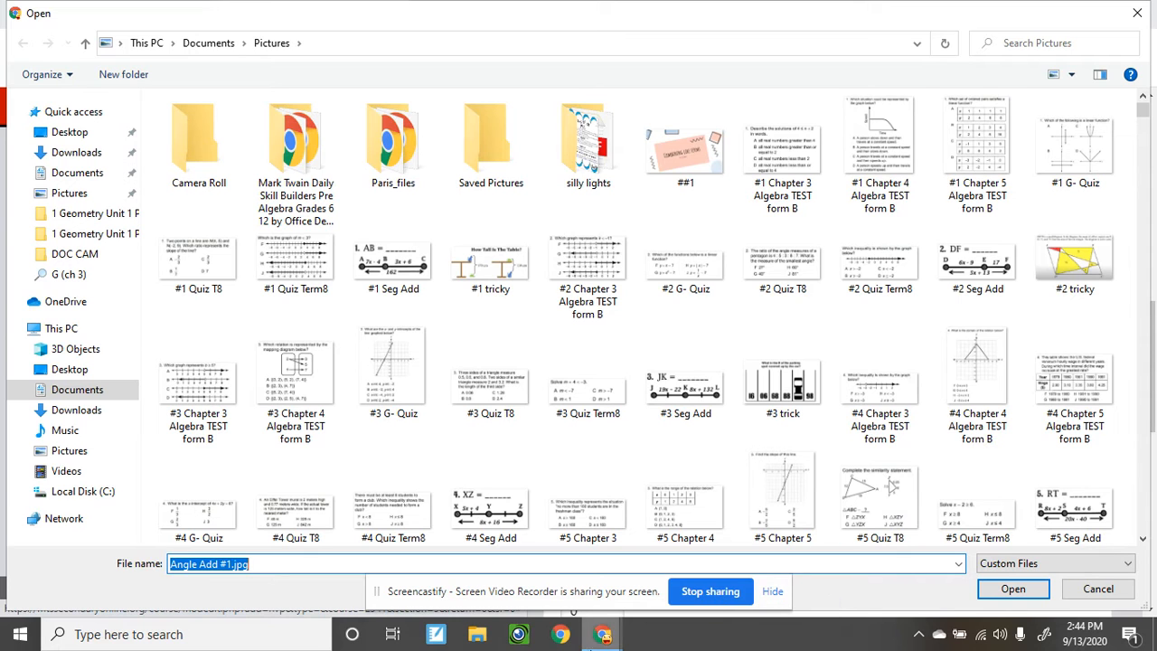
mouse_move(604, 644)
key("Return")
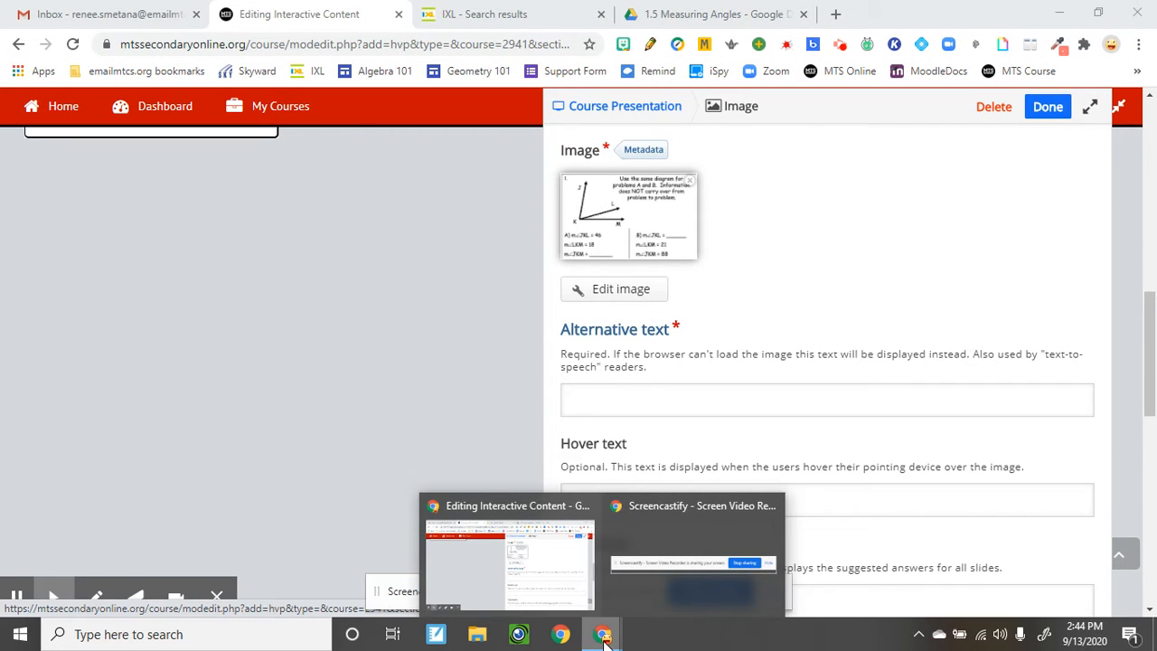
left_click(769, 290)
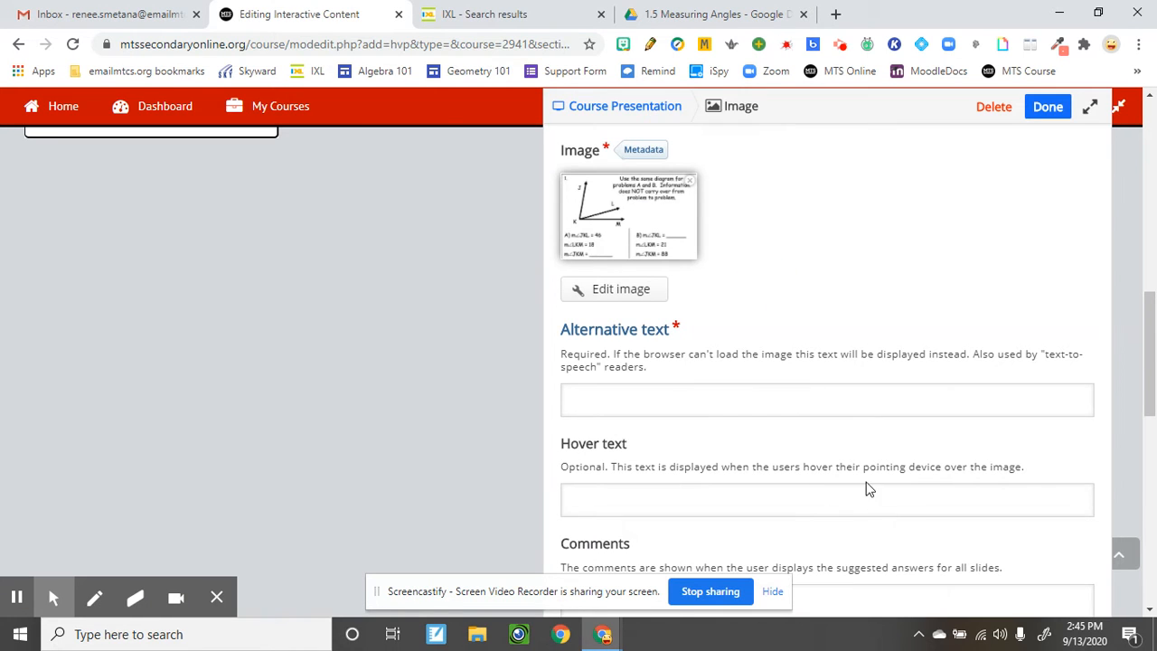
- Set the image's alternative text to "Angle Add #1" and save the image element
left_click(660, 401)
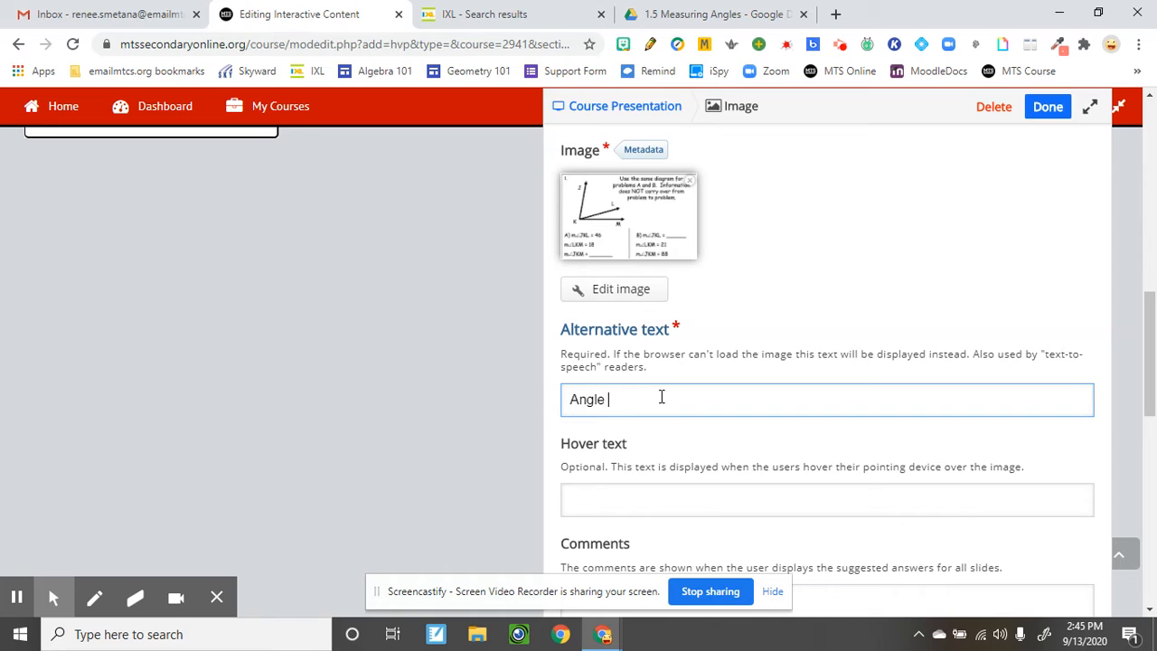
type("Angle Add #1")
scroll(629, 506, "down", 4)
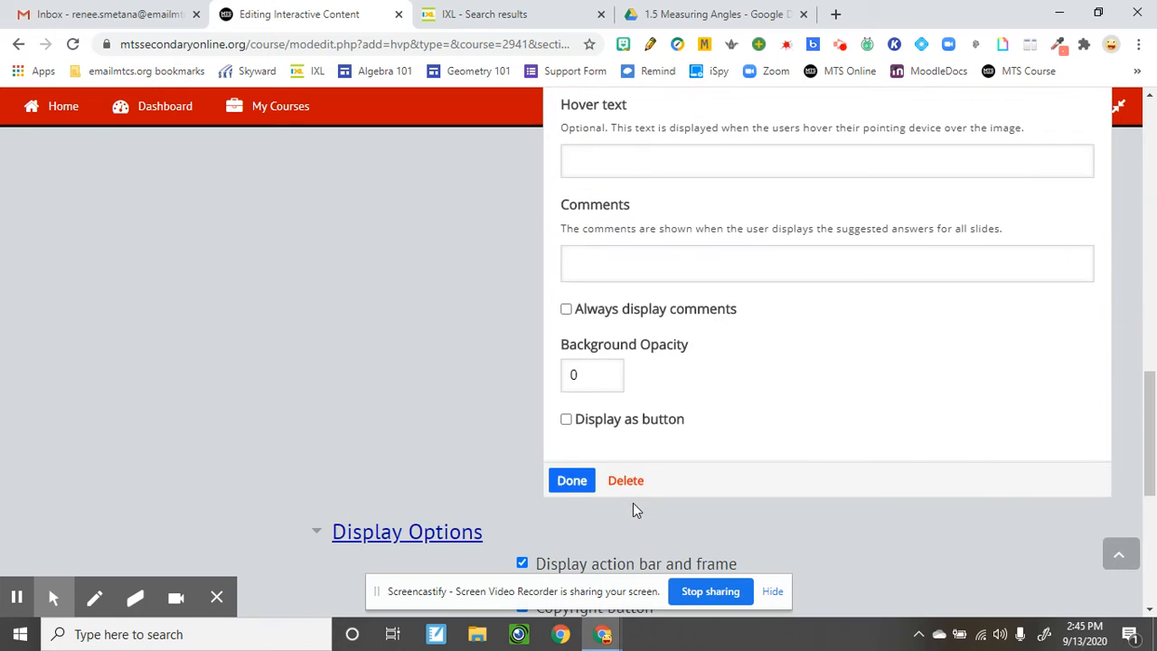
left_click(572, 481)
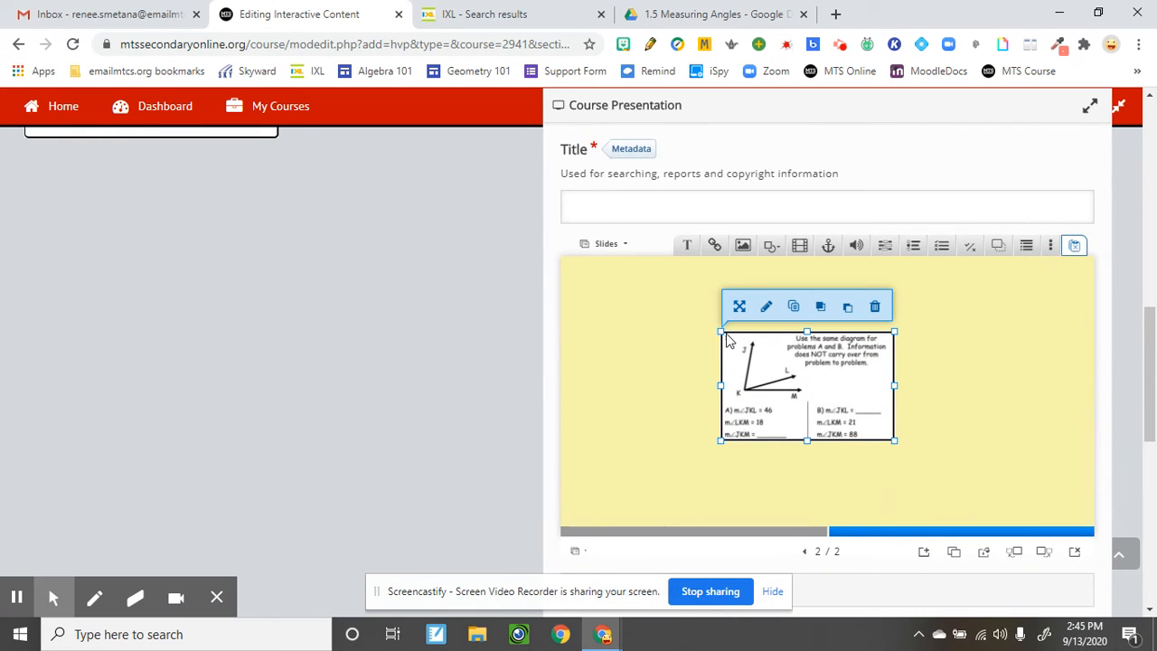
- Enlarge the worksheet problem image to nearly the slide's full height and place it against the slide's left side
left_click_drag(713, 328, 602, 302)
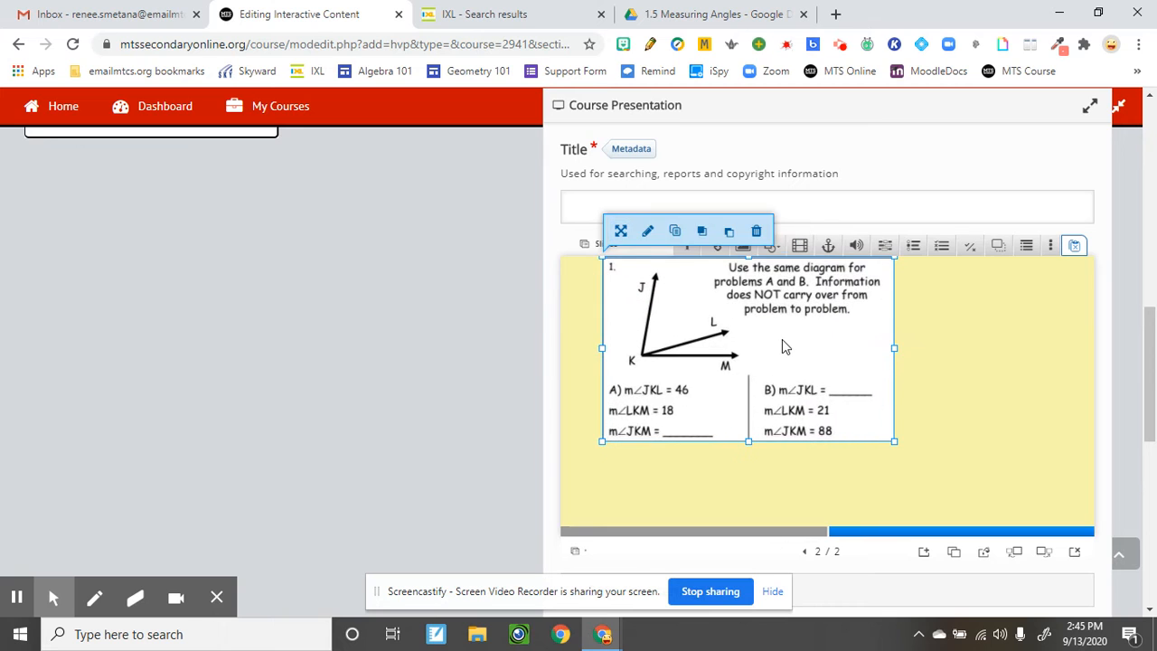
left_click_drag(783, 343, 754, 349)
left_click_drag(868, 446, 889, 503)
left_click_drag(835, 418, 833, 429)
left_click(1008, 339)
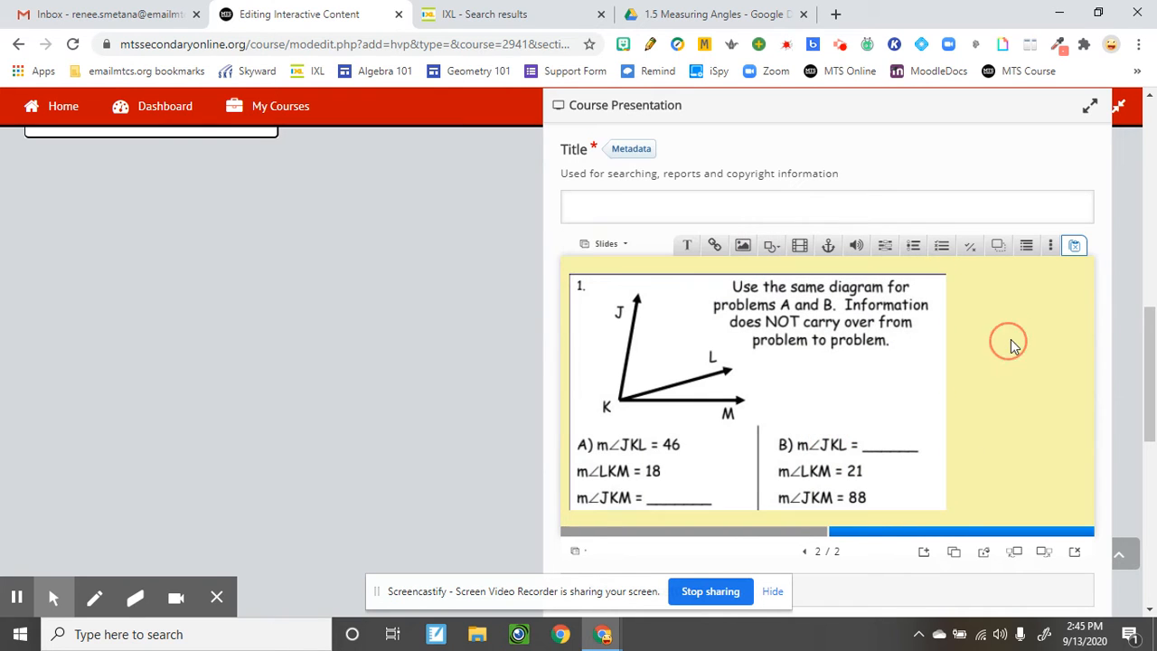
- Add a Fill in the Blanks element to the second slide with the task description "What are the missing numbers?"
left_click(885, 249)
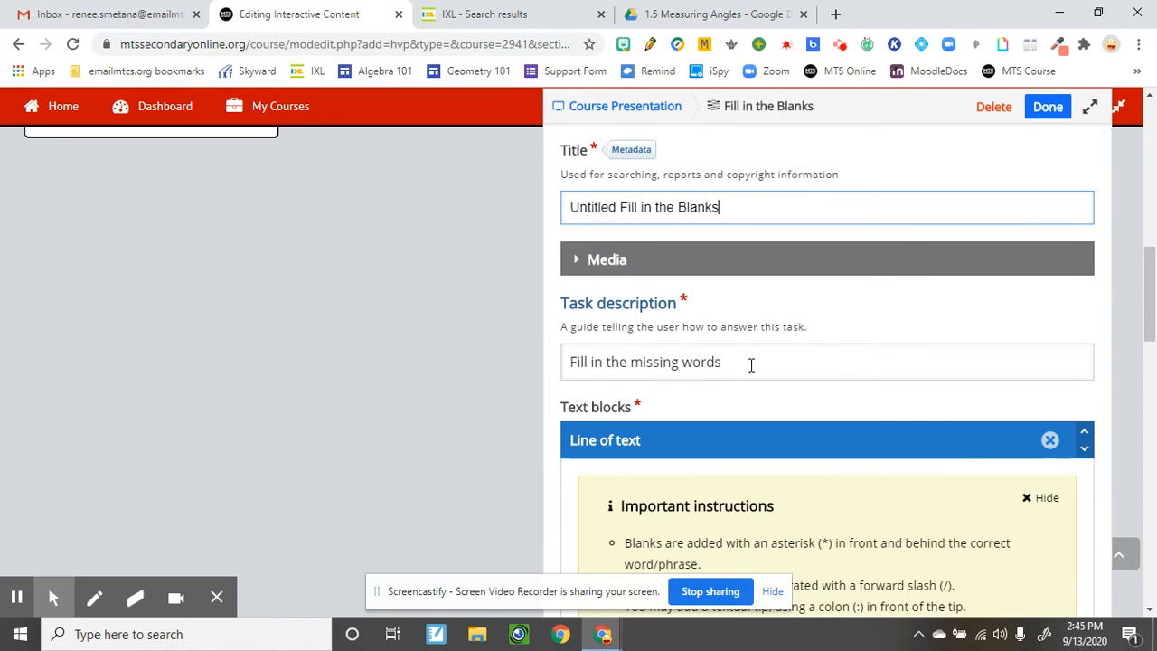
left_click(750, 364)
left_click_drag(717, 400, 282, 358)
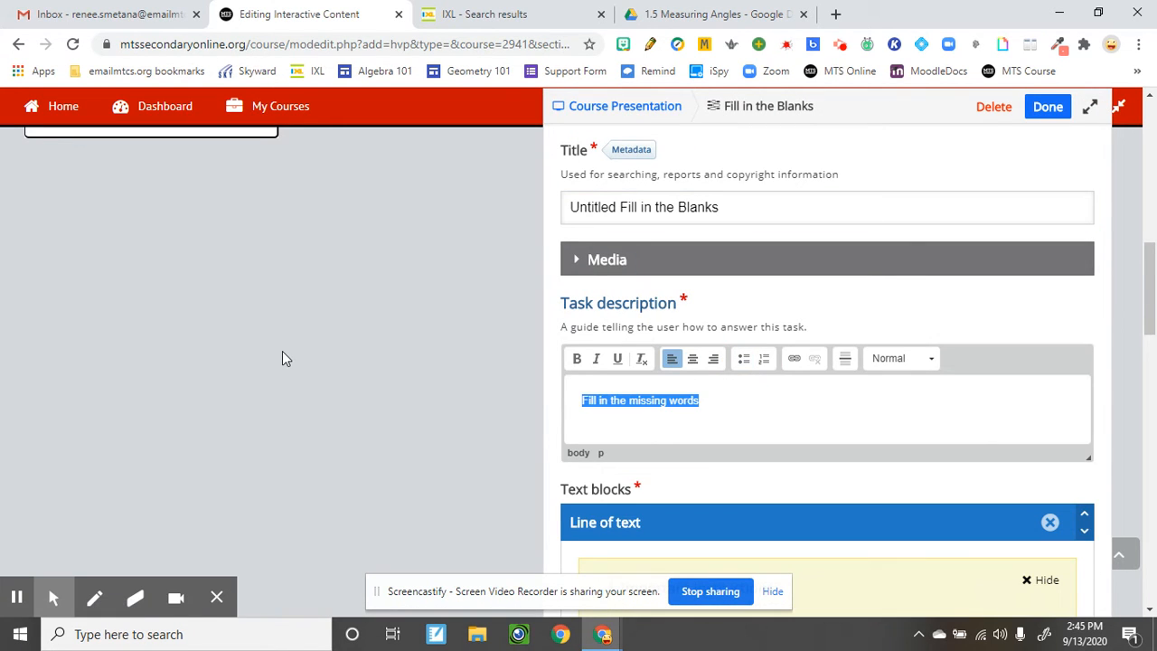
type("W")
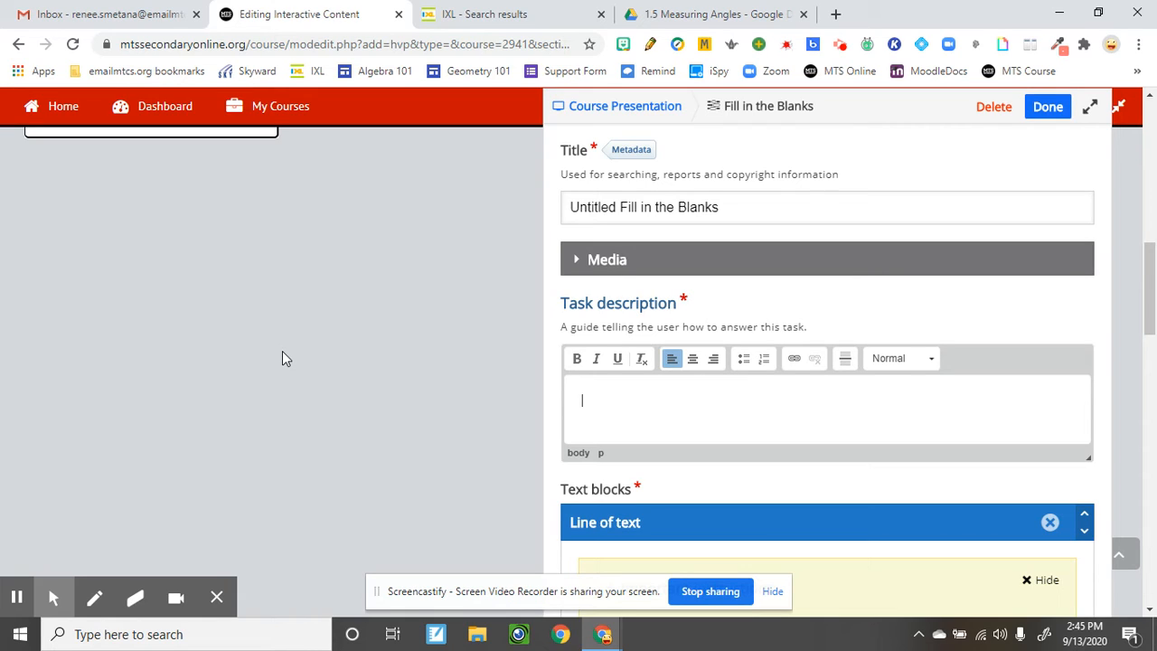
type("What are the missing numbers?")
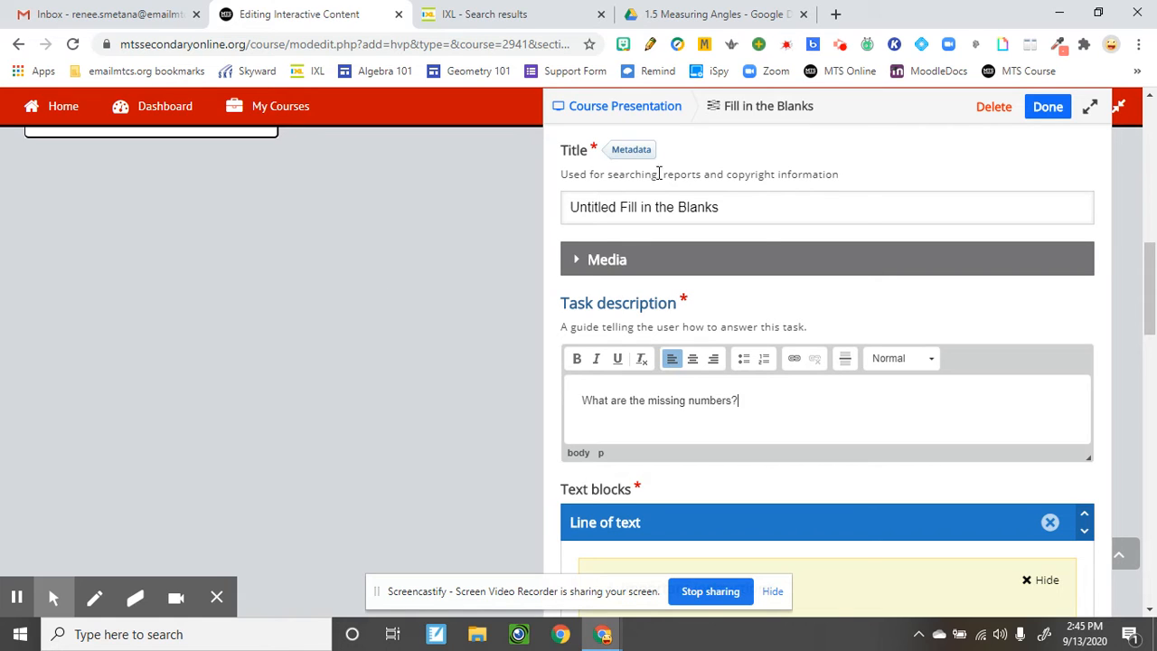
- Enter the text block "x = *13*" for the Fill in the Blanks question and save the element
scroll(796, 347, "down", 3)
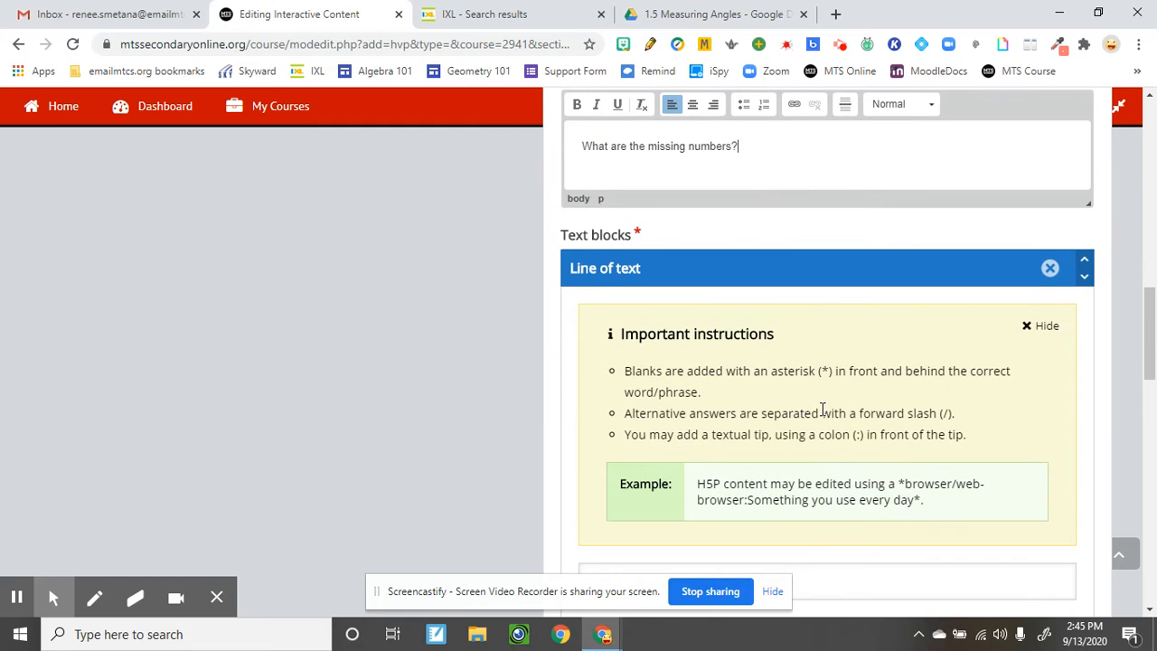
scroll(822, 425, "down", 3)
scroll(821, 426, "down", 4)
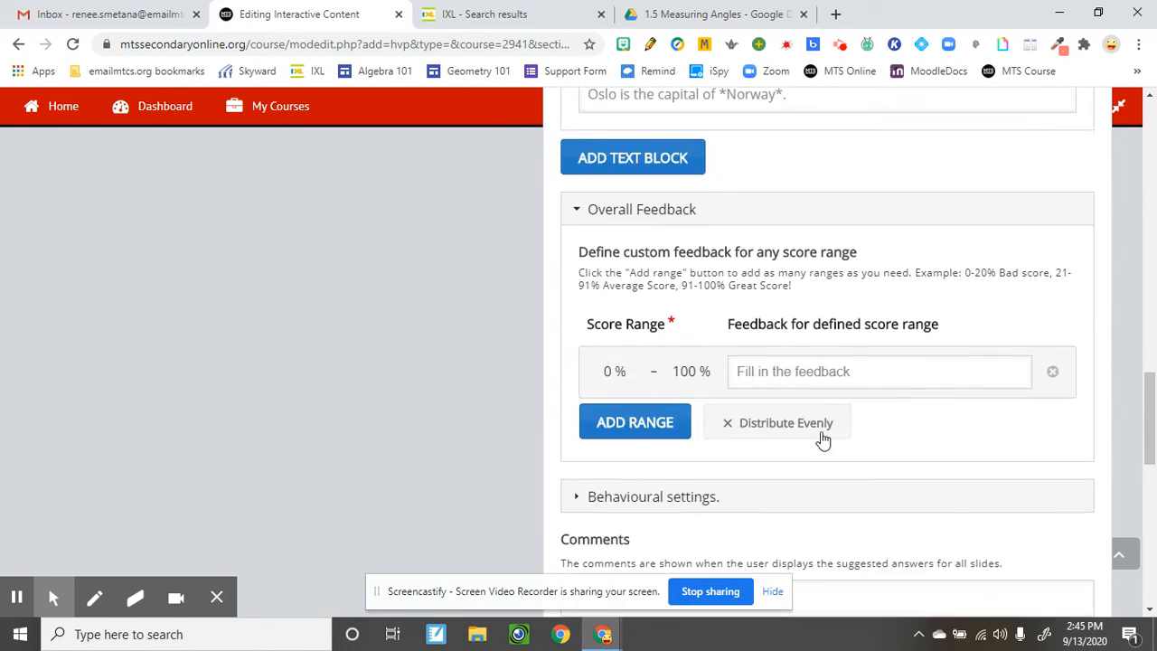
scroll(822, 429, "up", 3)
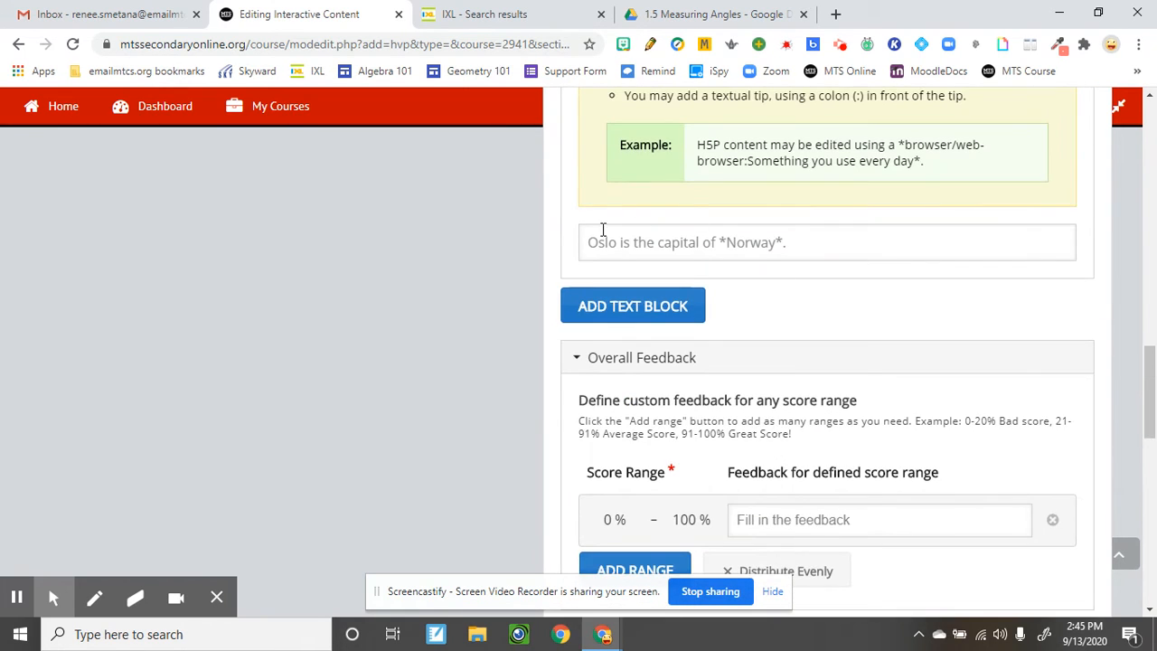
left_click(589, 243)
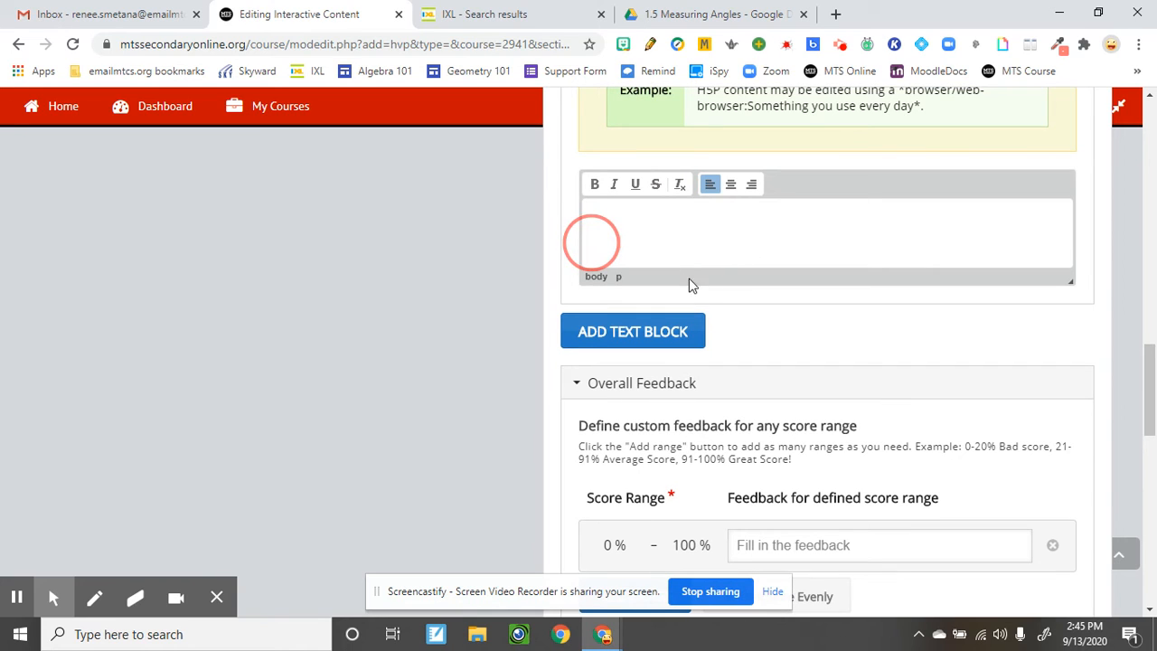
left_click(714, 237)
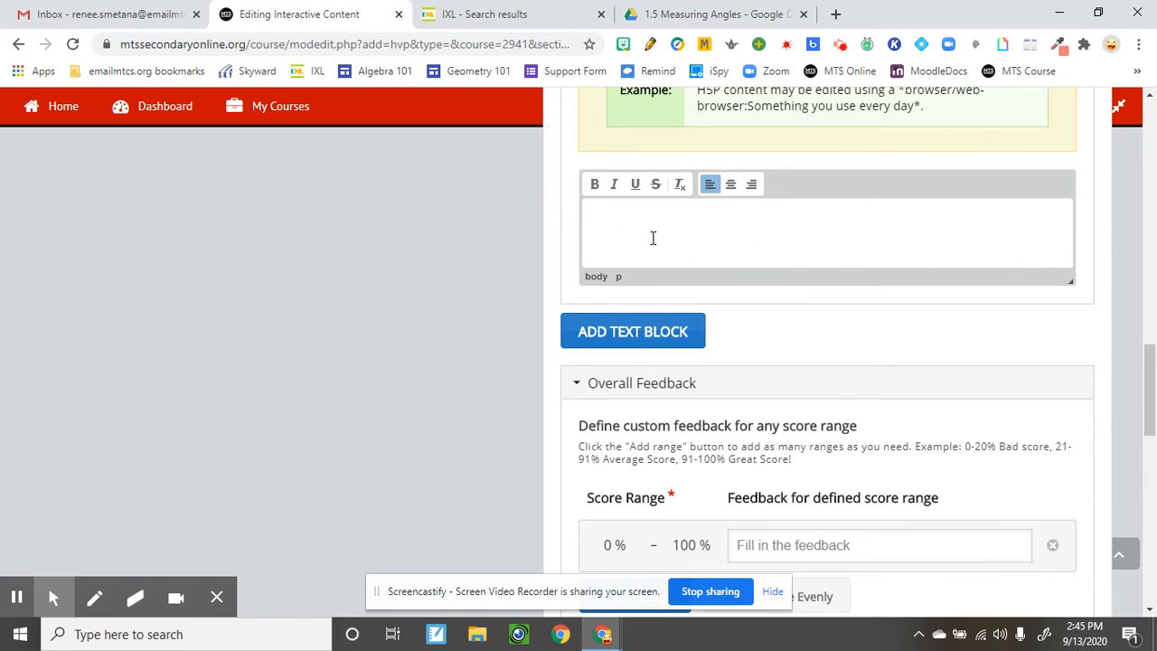
left_click(839, 348)
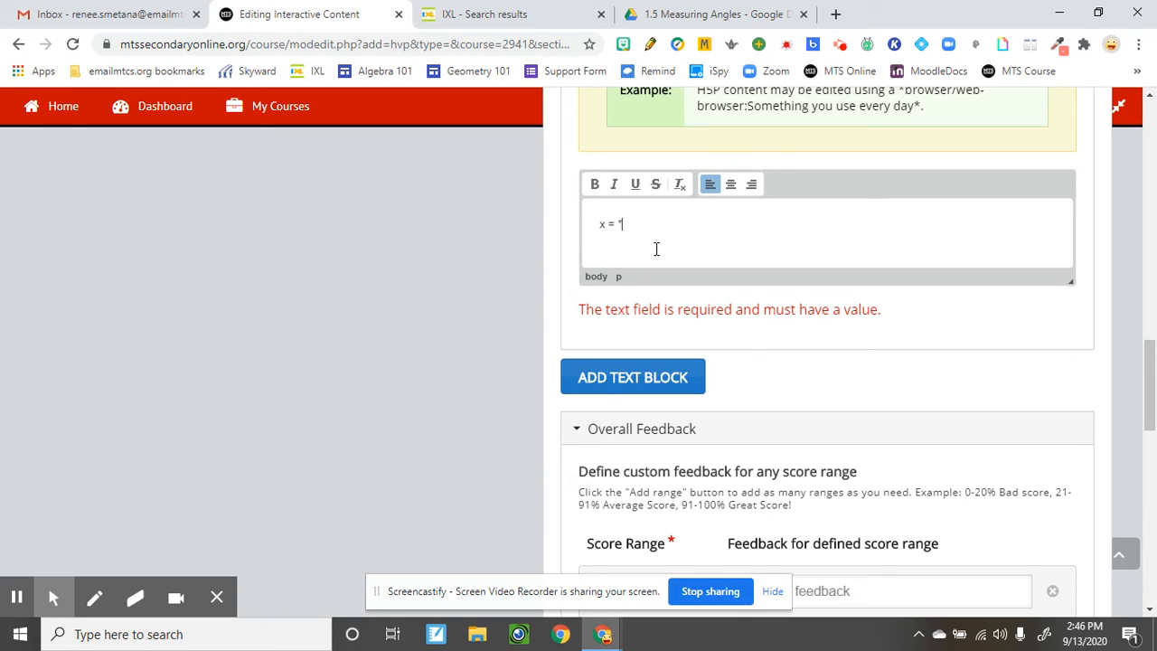
type("13*")
scroll(837, 481, "down", 3)
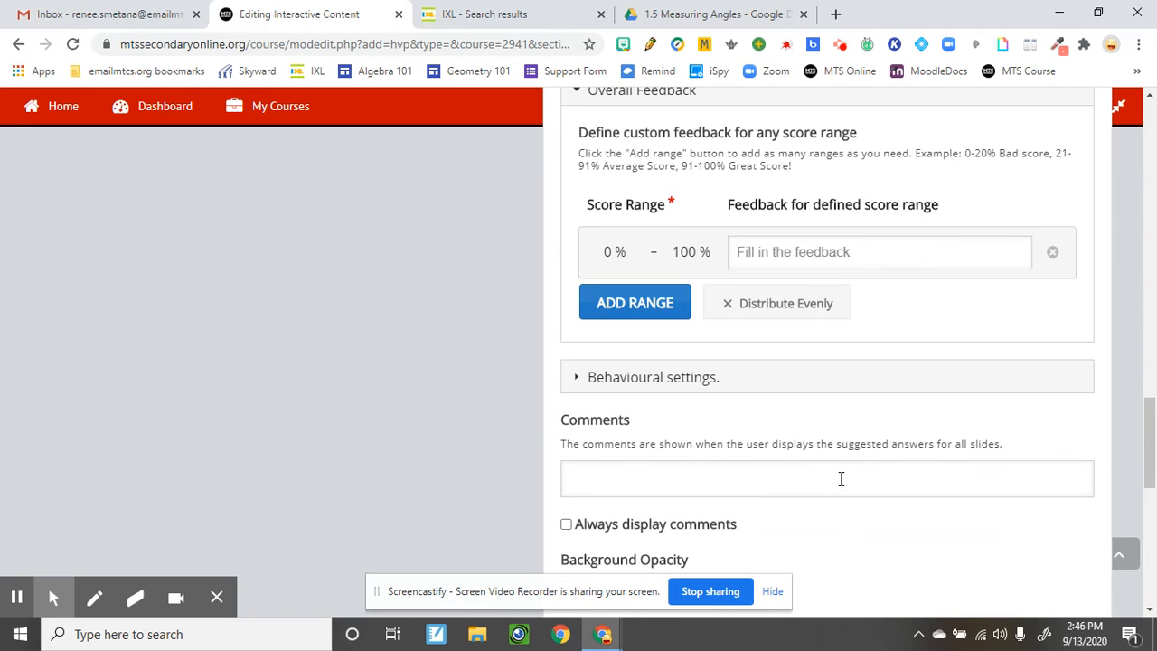
scroll(841, 479, "down", 3)
left_click(586, 452)
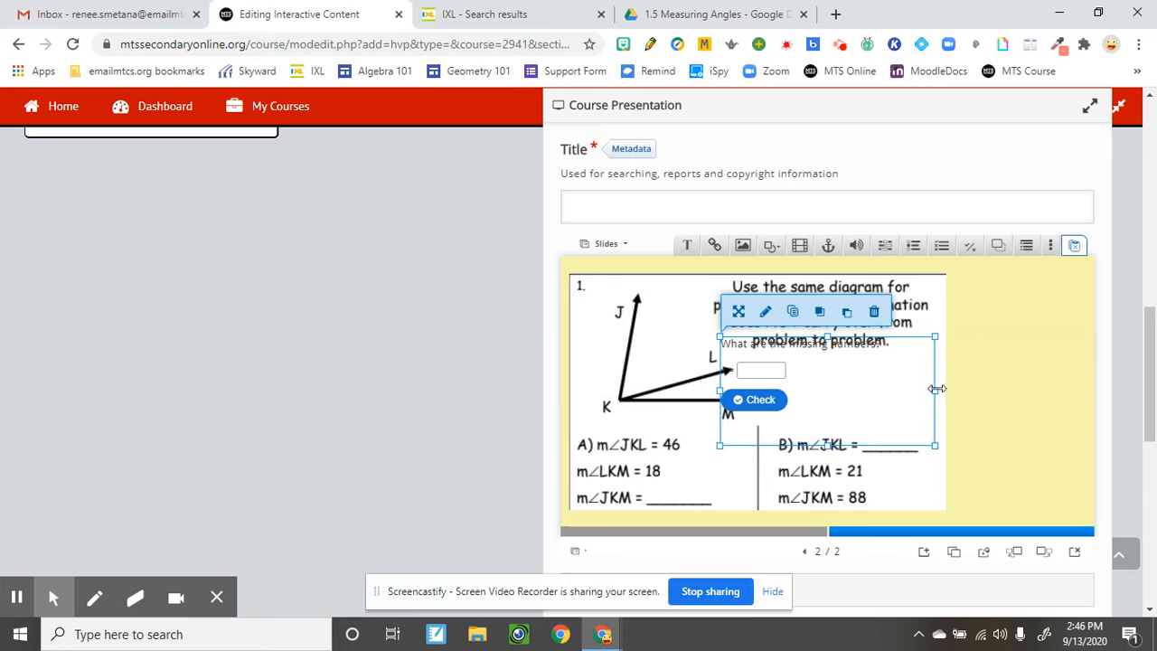
- Reduce the Fill in the Blanks element's height and move it over problem A's m∠JKM answer line
left_click_drag(911, 442, 863, 623)
left_click_drag(776, 416, 782, 477)
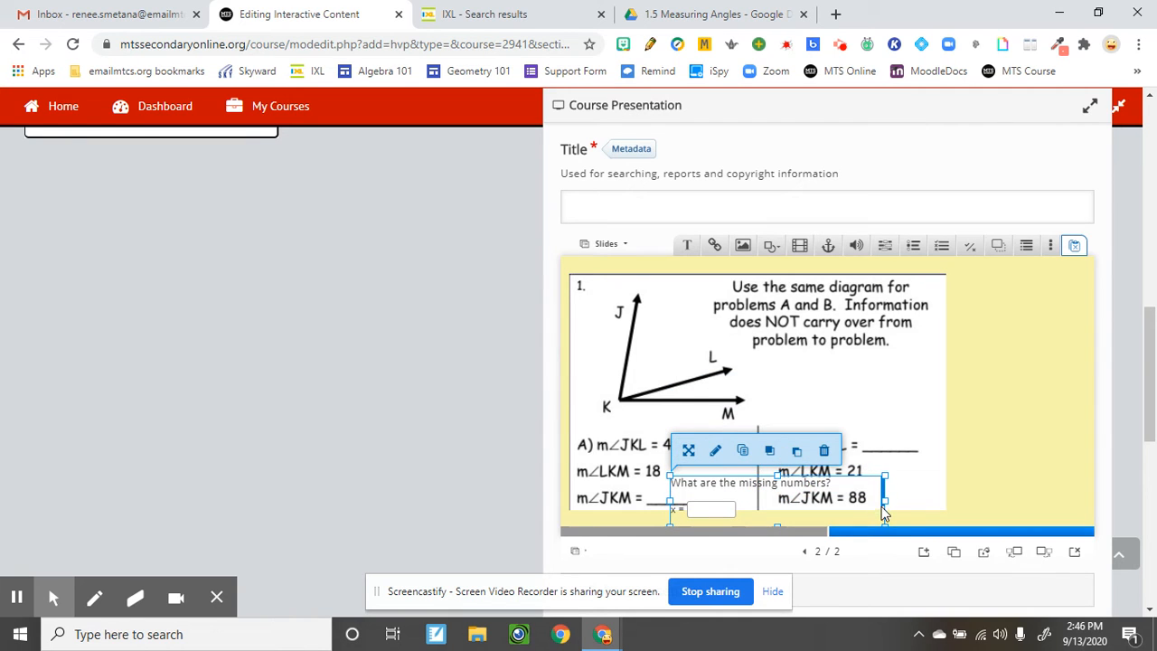
left_click_drag(878, 508, 850, 493)
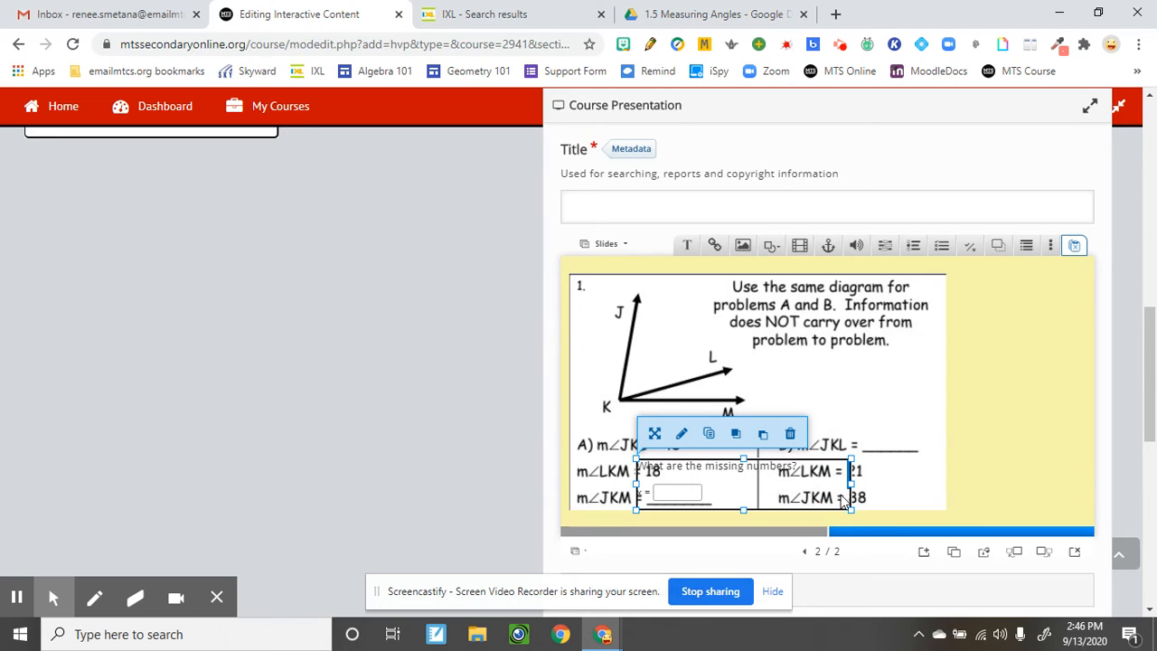
left_click(958, 463)
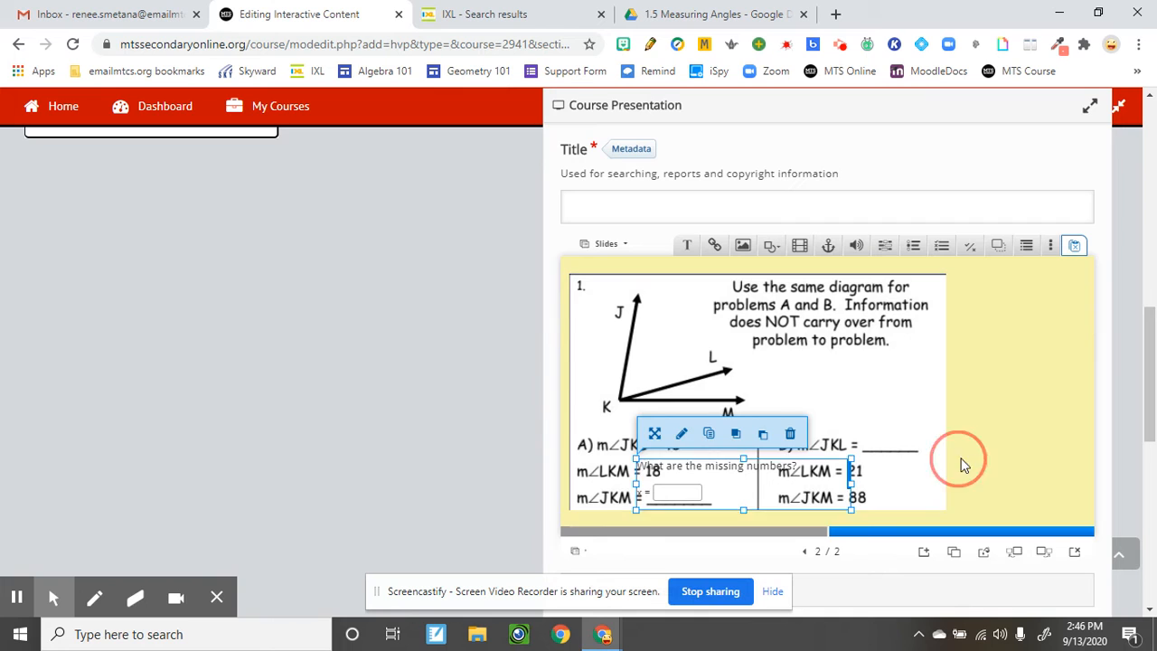
- Move the Fill in the Blanks element beside the worksheet image and narrow it to roughly the empty yellow area
double_click(702, 459)
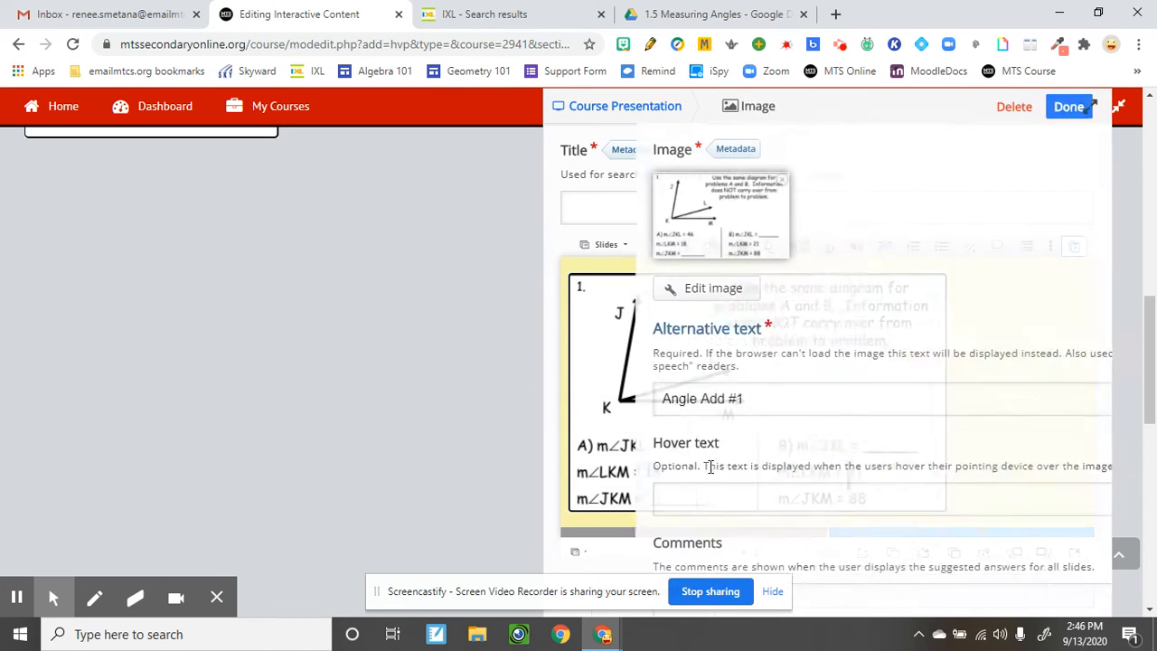
left_click(1047, 106)
double_click(696, 516)
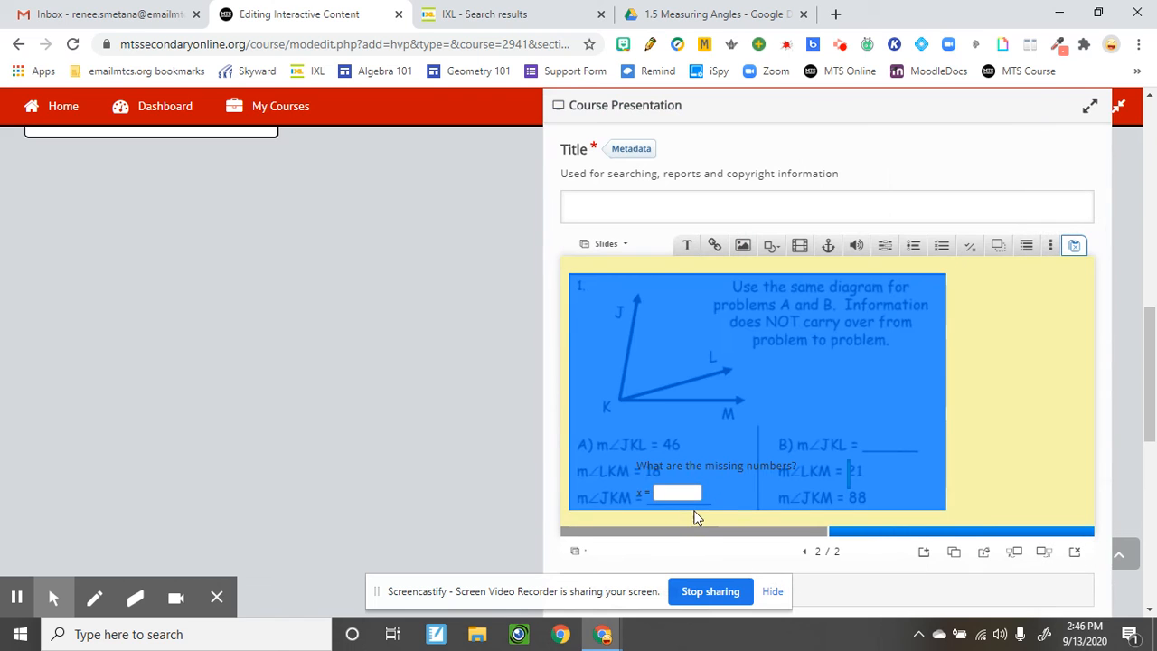
left_click_drag(683, 506, 992, 359)
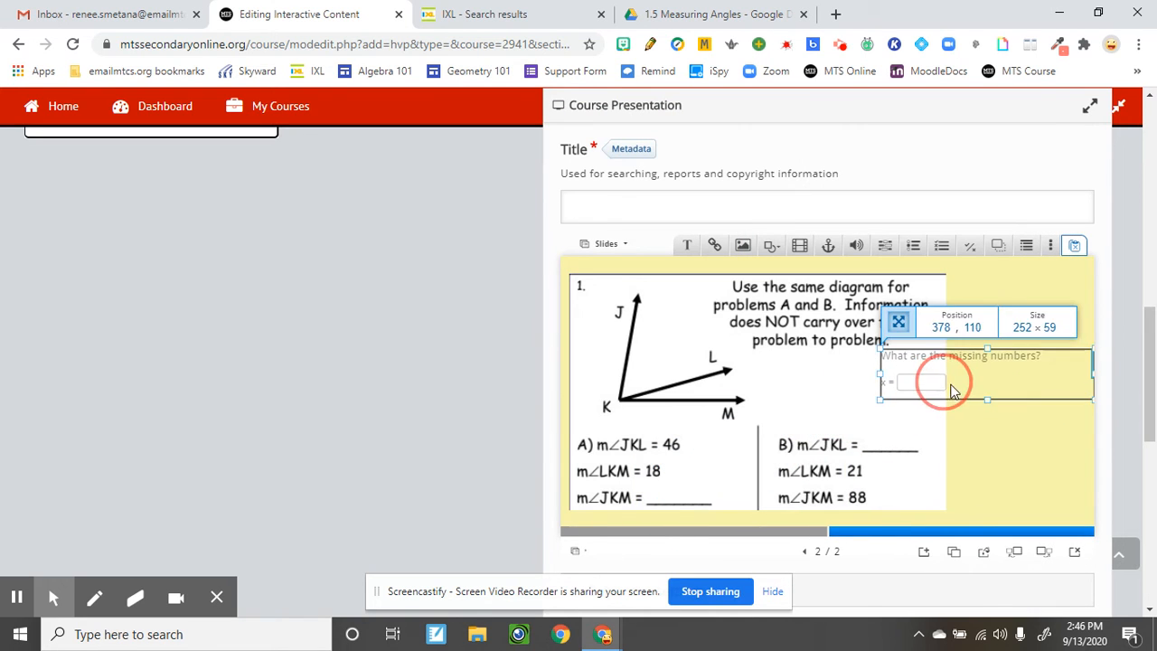
left_click_drag(882, 371, 969, 371)
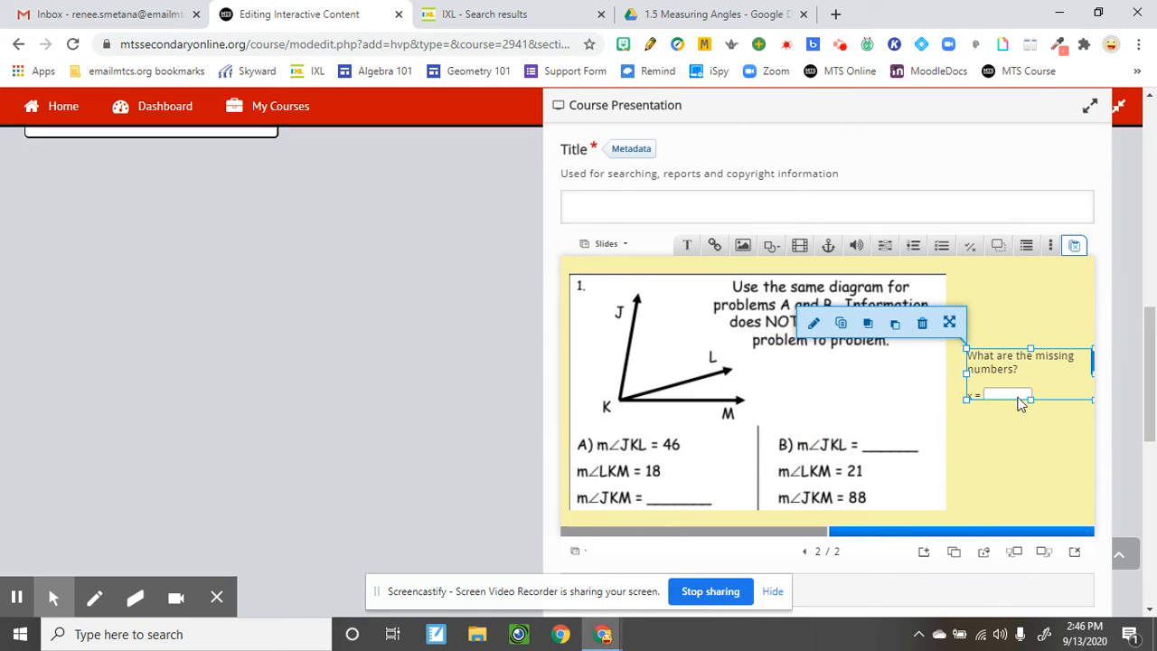
- Remove "x =" from the Fill in the Blanks text block, keeping only the blank *13*
double_click(1016, 362)
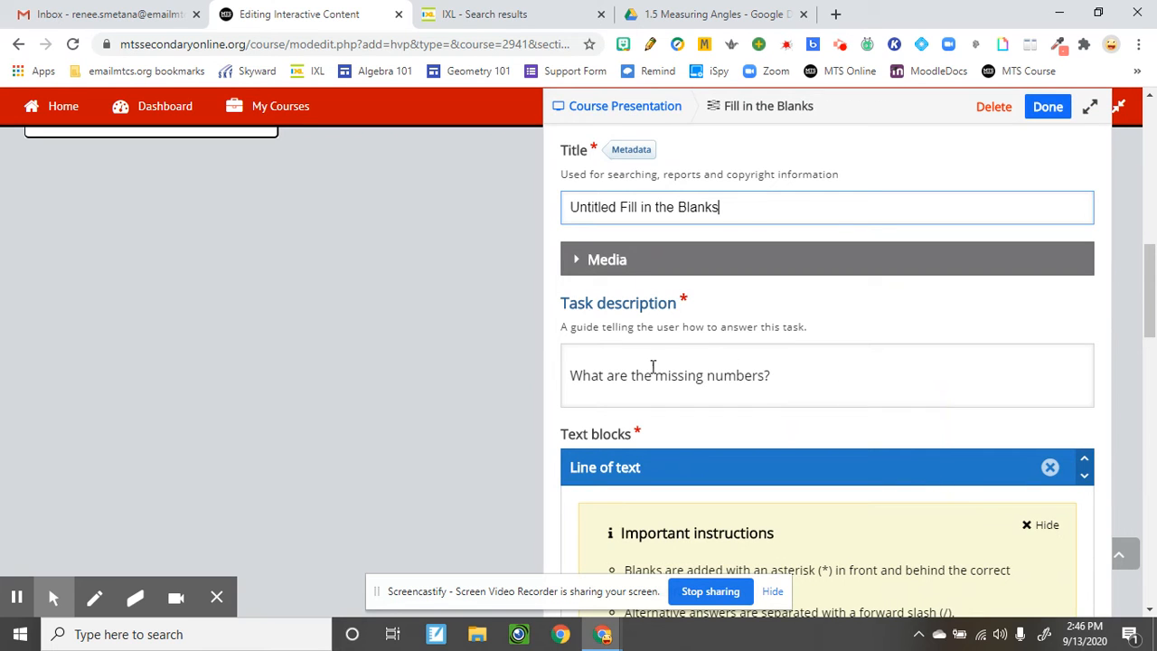
scroll(741, 452, "down", 5)
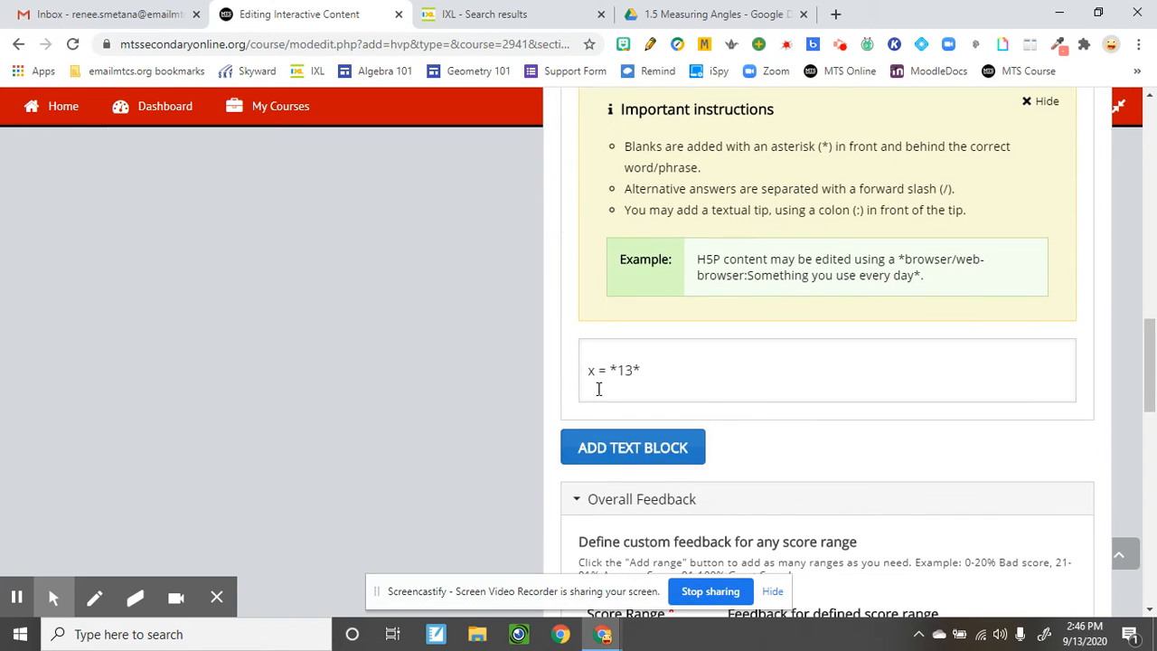
left_click(609, 370)
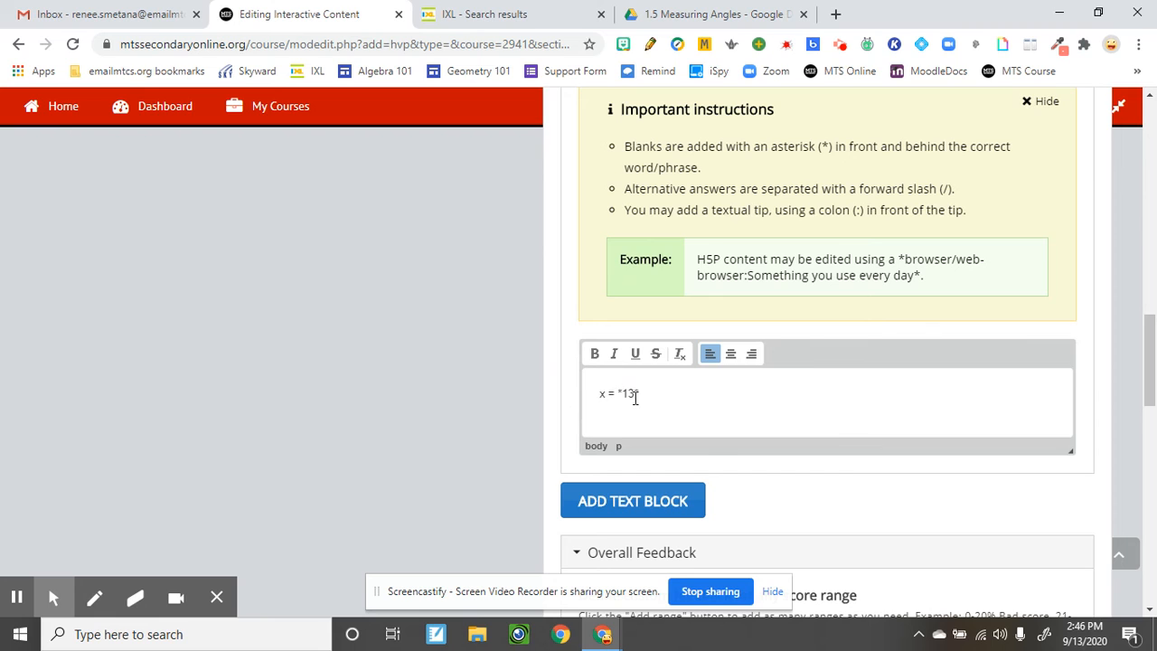
key("Delete")
key("Delete")
key("Delete")
- Try to clear the task description "What are the missing numbers?" and save the Fill in the Blanks element
scroll(823, 436, "up", 2)
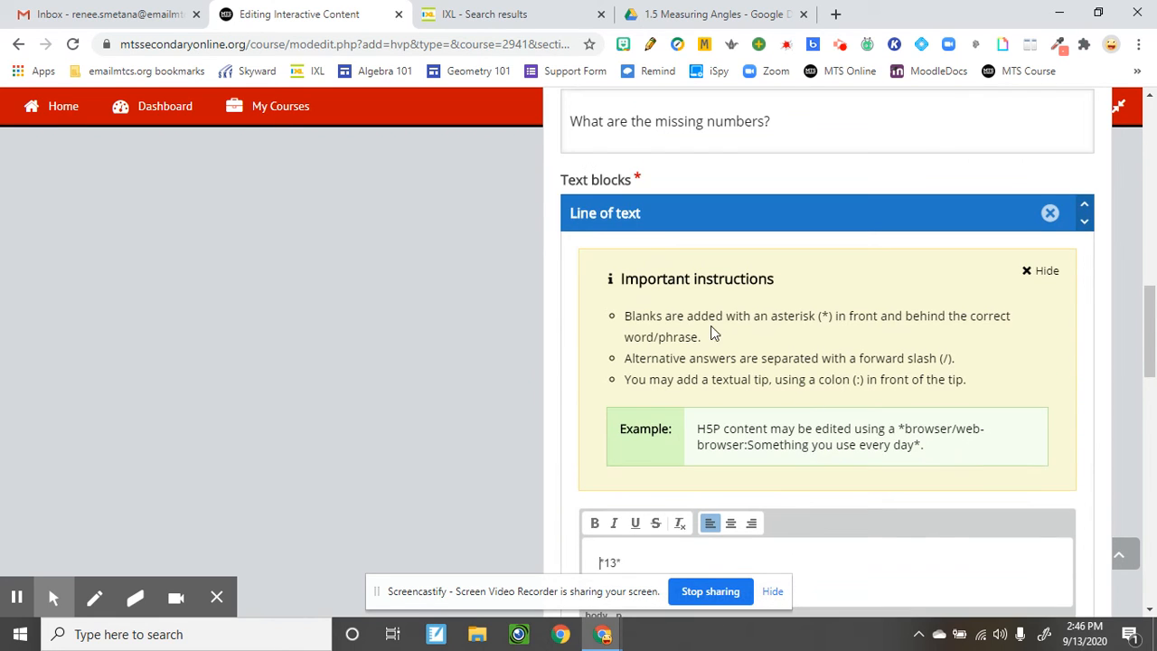
scroll(727, 289, "up", 1)
left_click(707, 206)
left_click(529, 219)
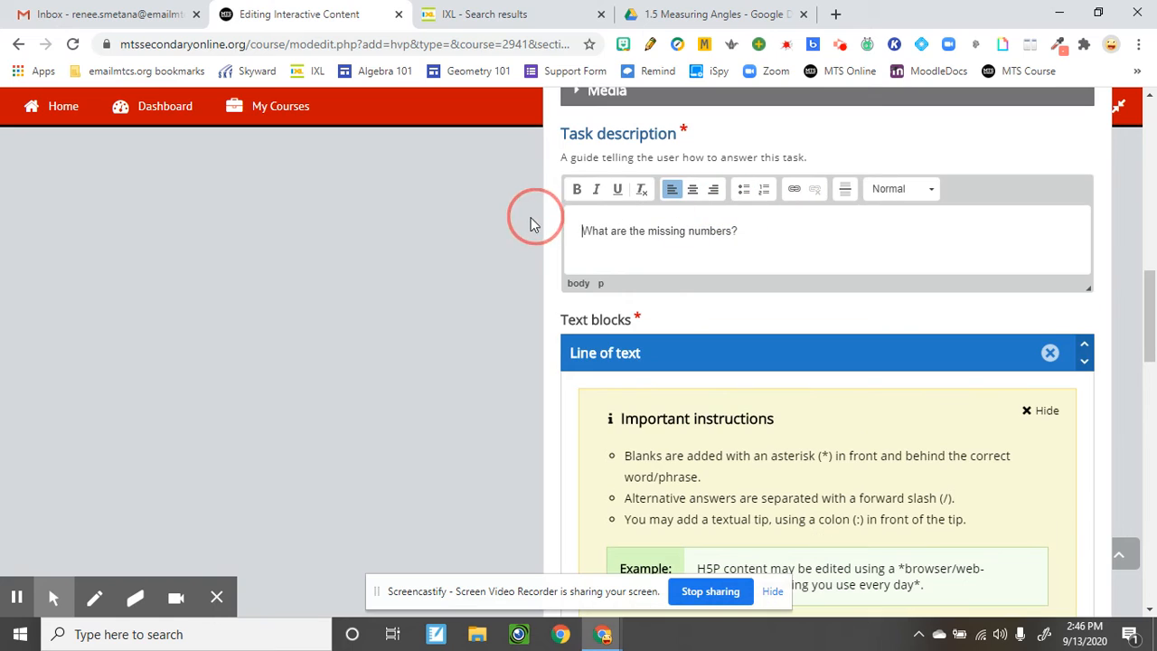
left_click(743, 227)
left_click_drag(739, 232, 493, 270)
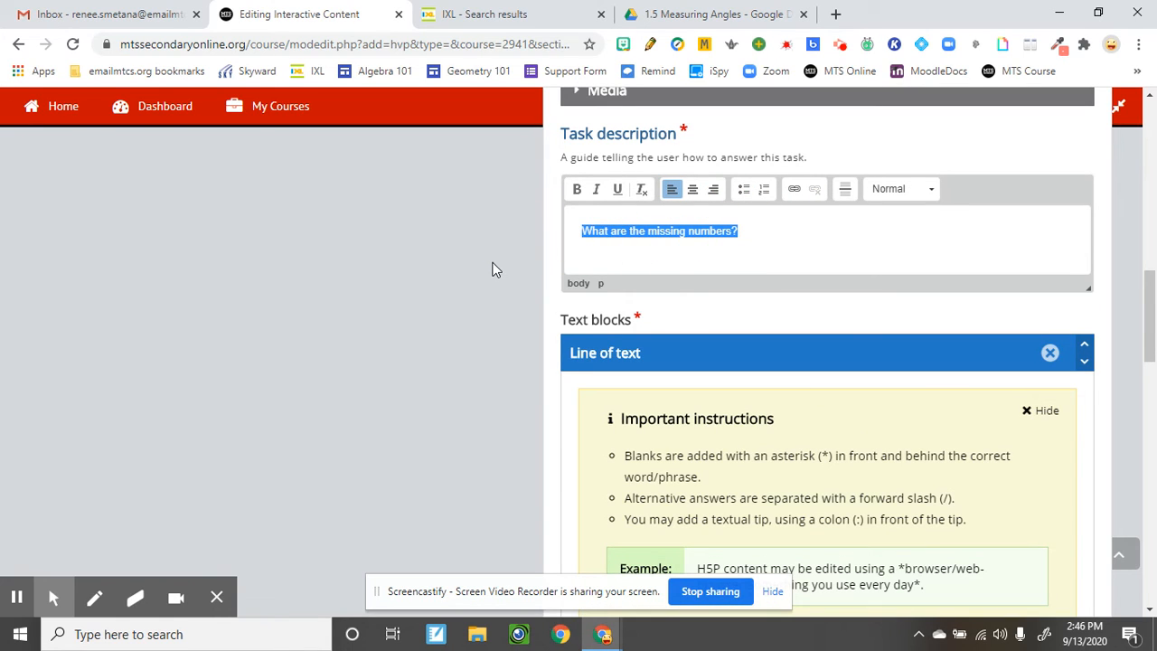
key("BackSpace")
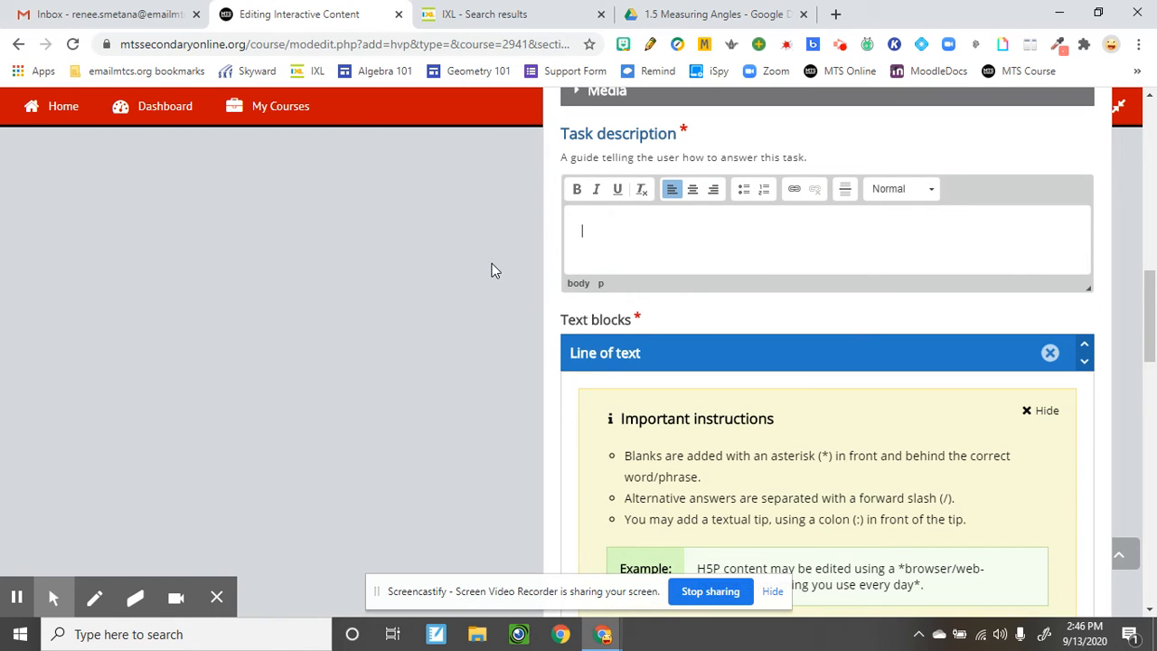
scroll(768, 407, "down", 3)
scroll(769, 473, "down", 10)
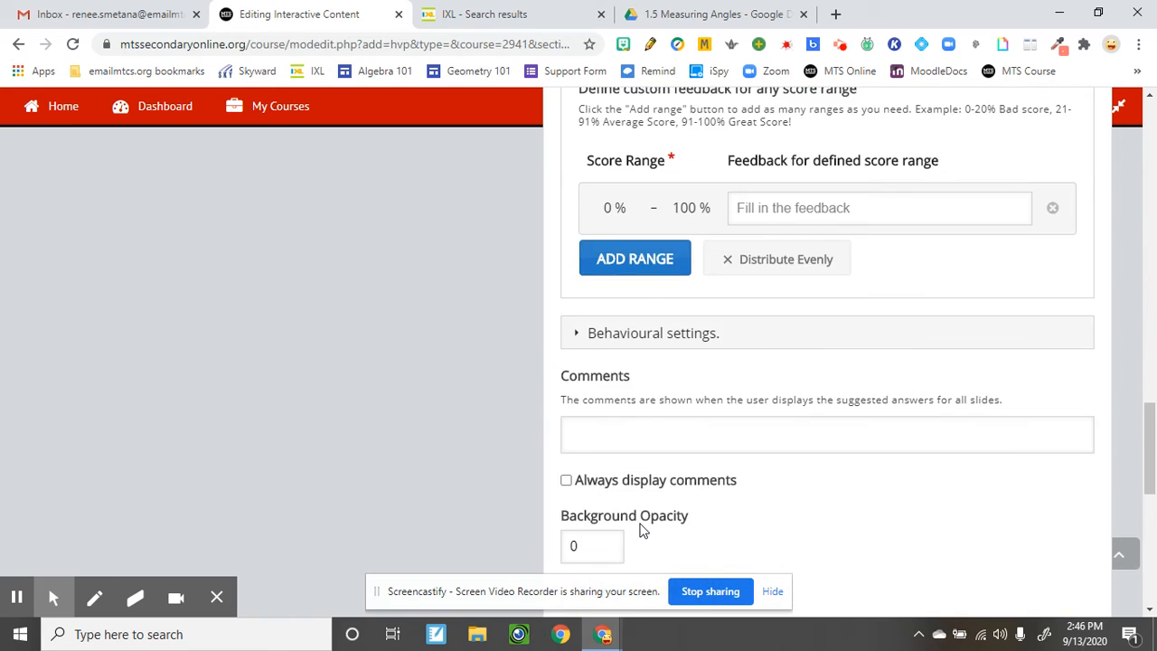
left_click(571, 397)
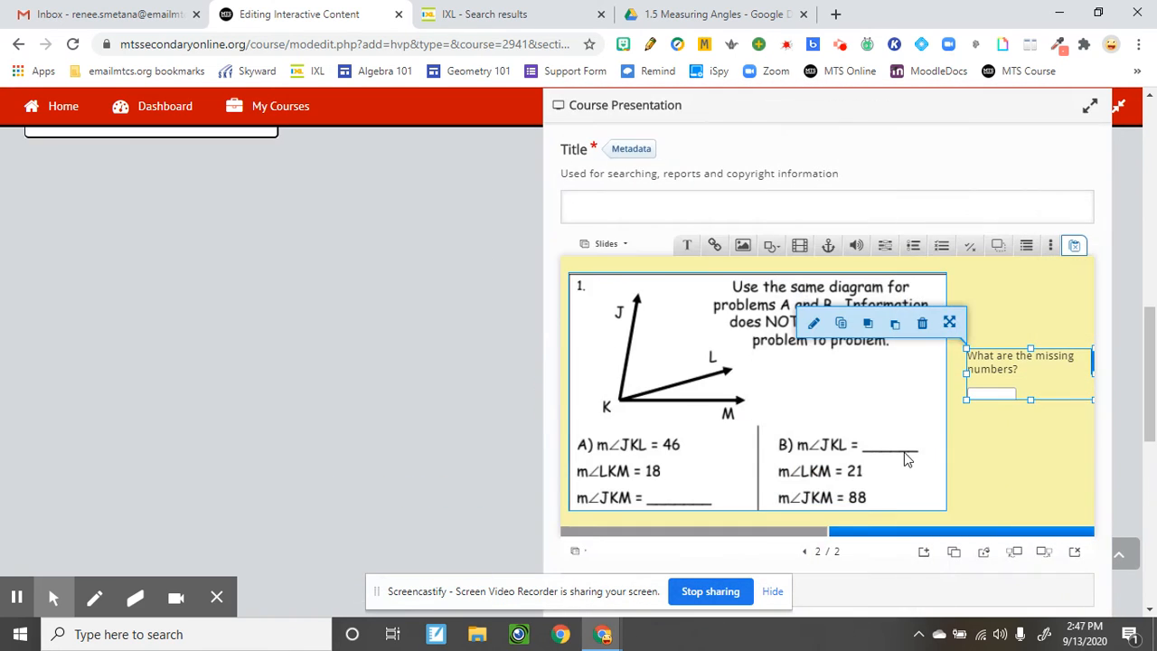
- Place the narrowed Fill in the Blanks element over problem A's m∠JKM answer line and try to save the activity
left_click_drag(1054, 360, 741, 454)
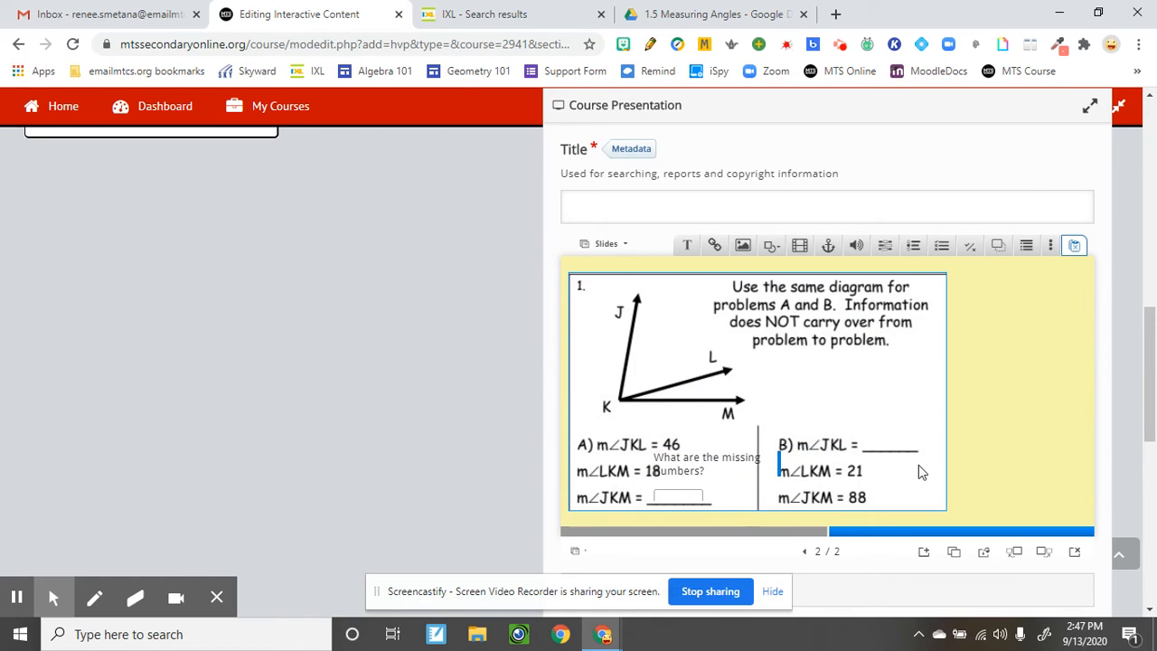
scroll(903, 484, "down", 15)
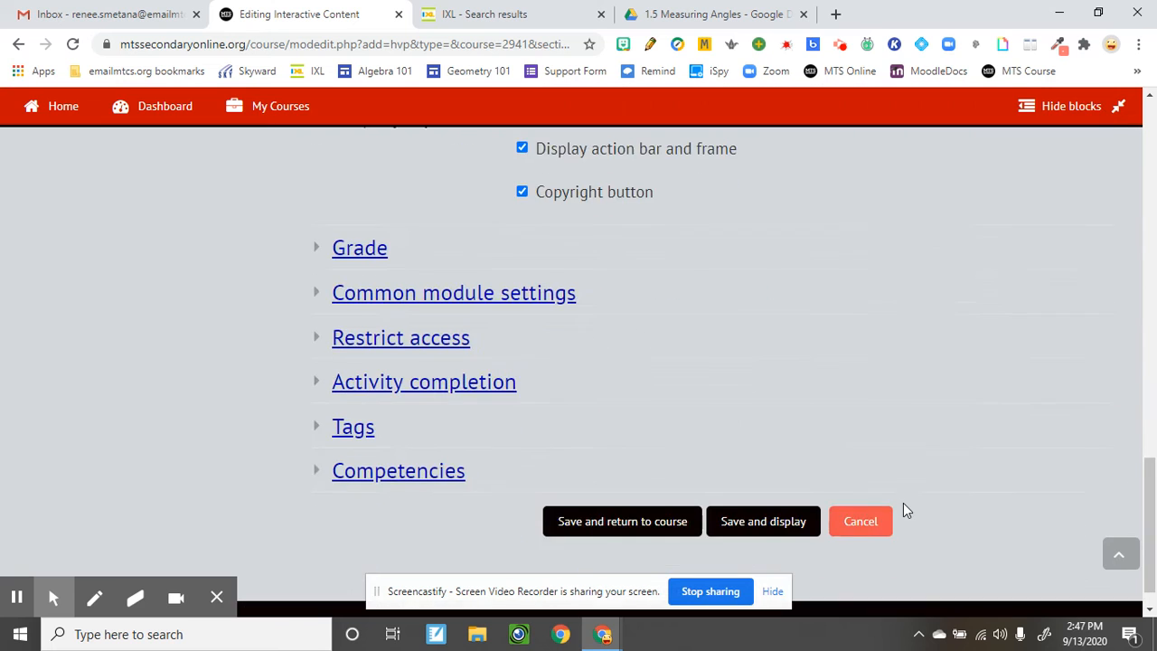
left_click(743, 489)
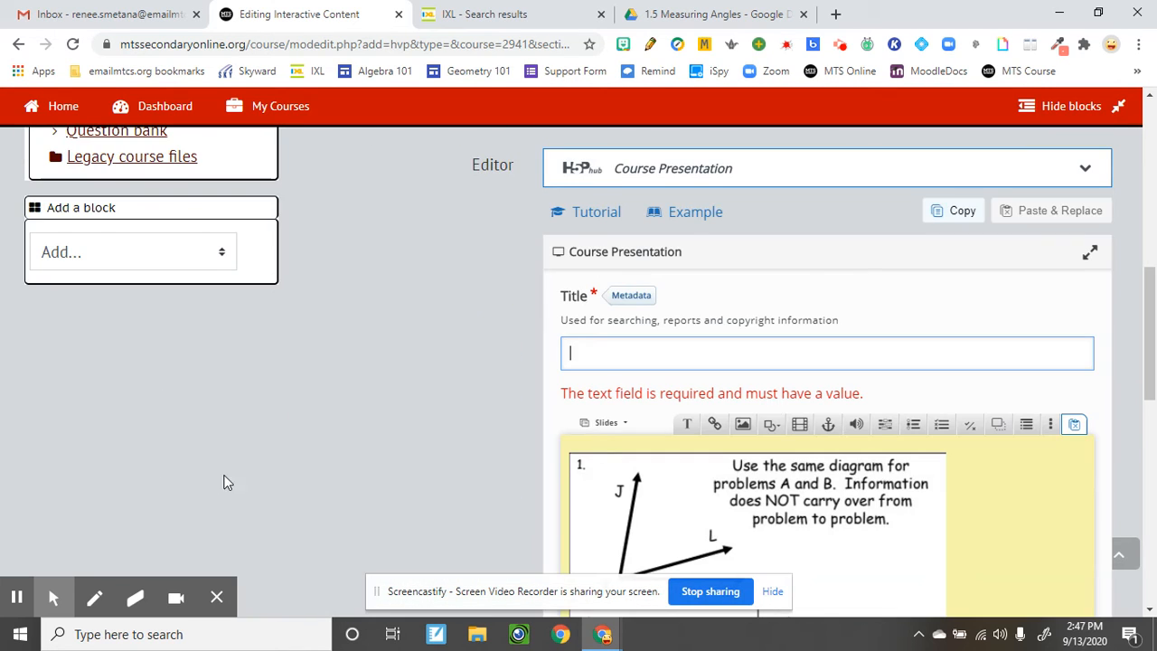
- Title the course presentation "Angle Addition Worksheet" and save the activity
left_click(637, 347)
type("Angle Addi")
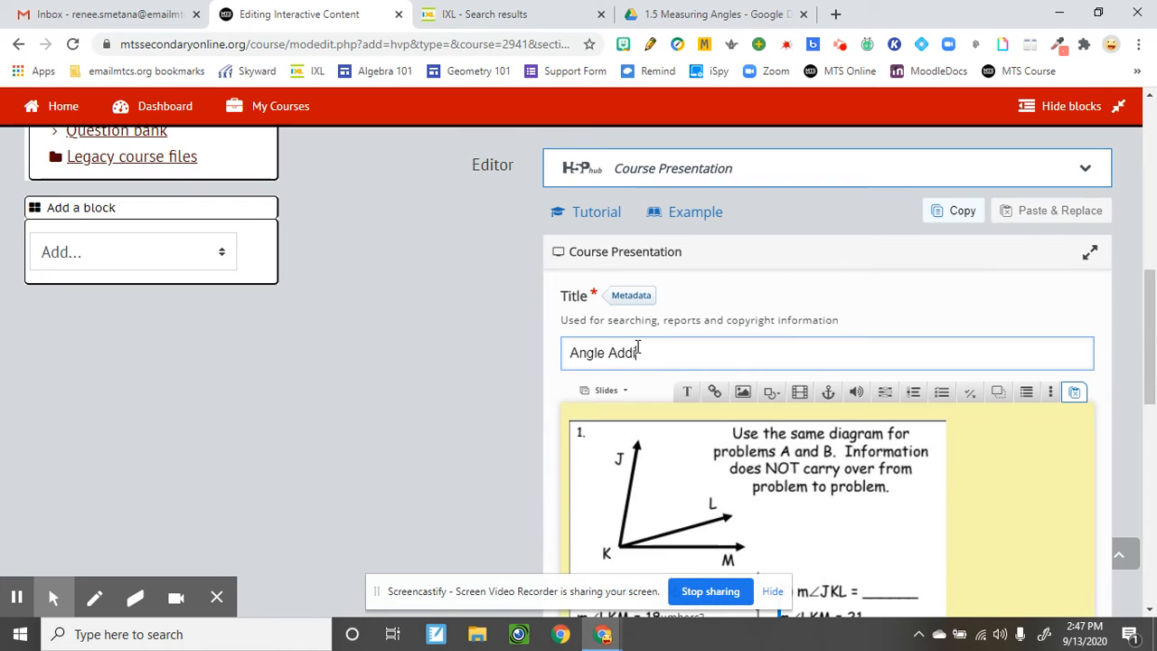
type("tion Worksheet")
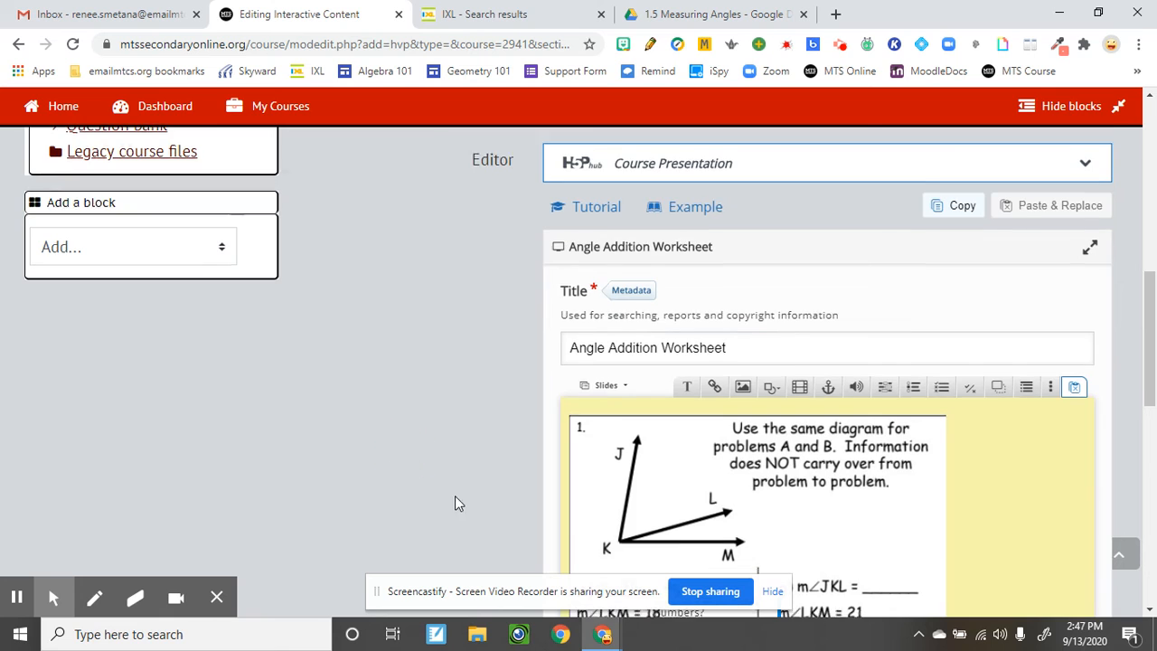
scroll(542, 492, "down", 15)
left_click(599, 492)
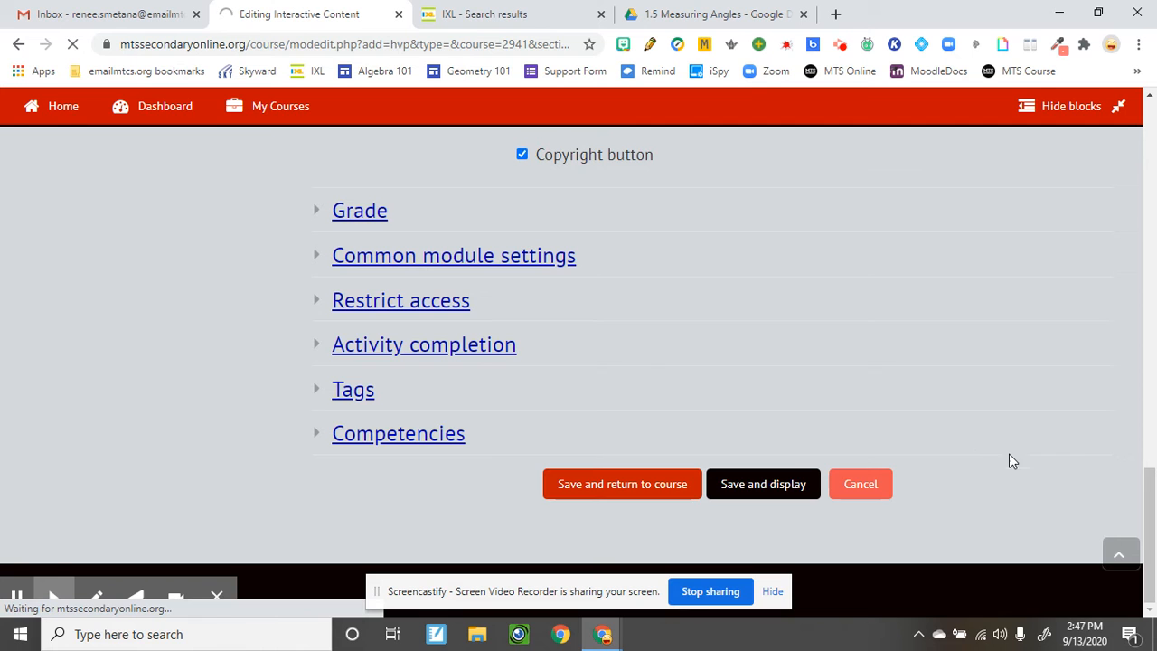
- Test the second slide of the saved presentation by answering the blank with 13 and checking the answer
scroll(1045, 485, "down", 6)
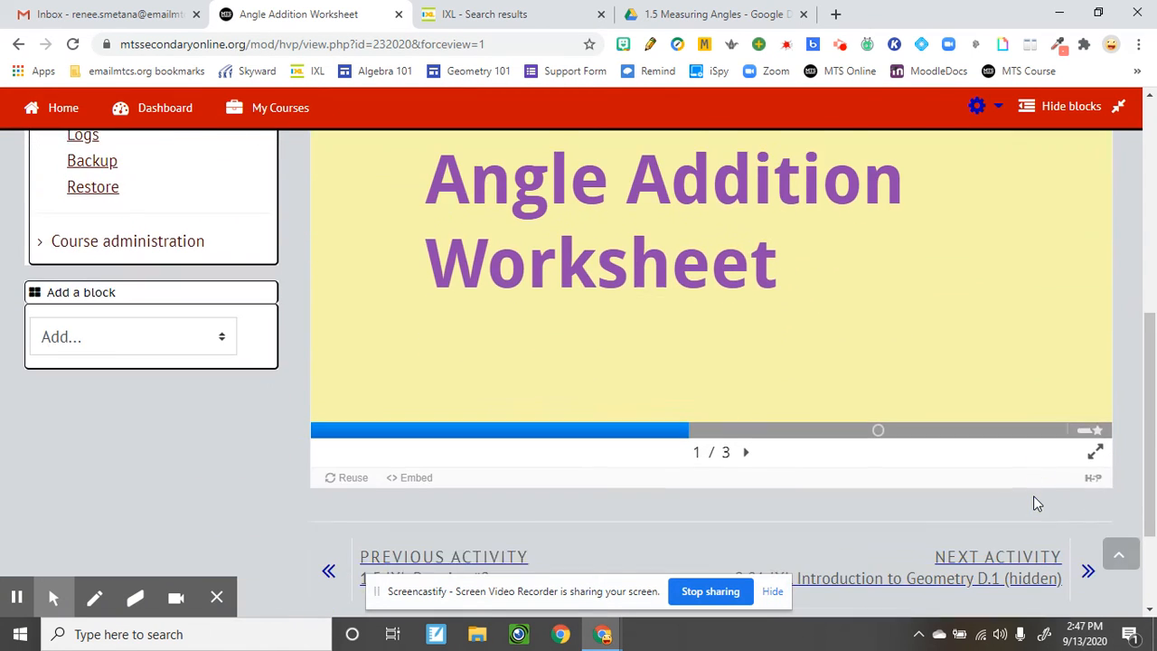
scroll(888, 548, "up", 1)
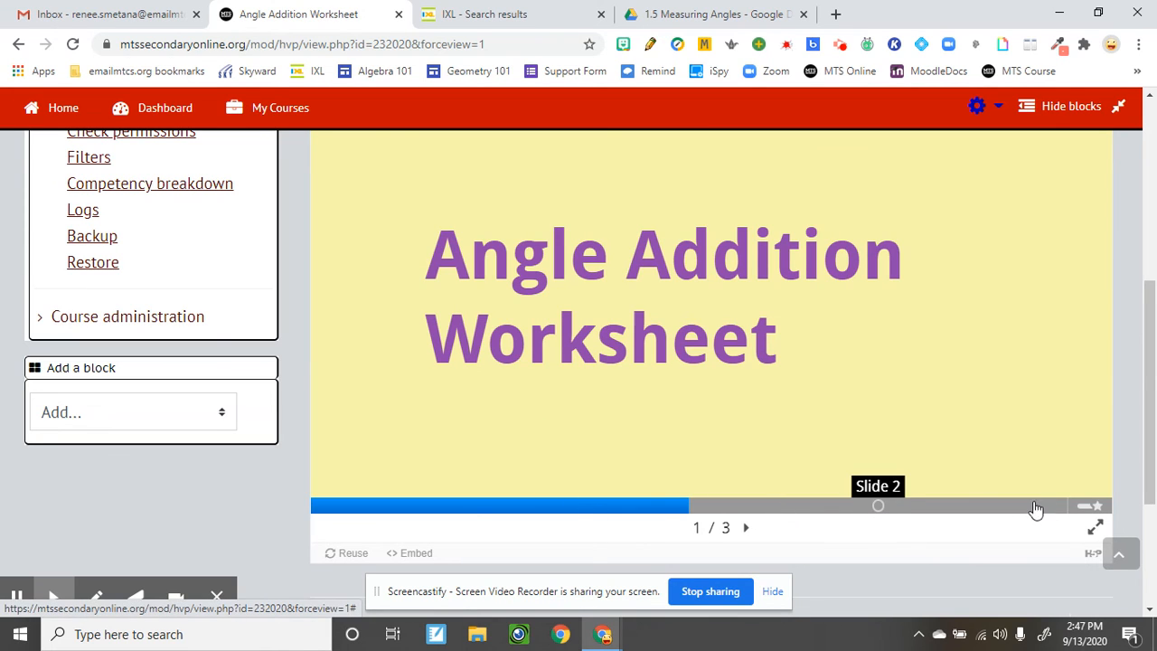
left_click(889, 511)
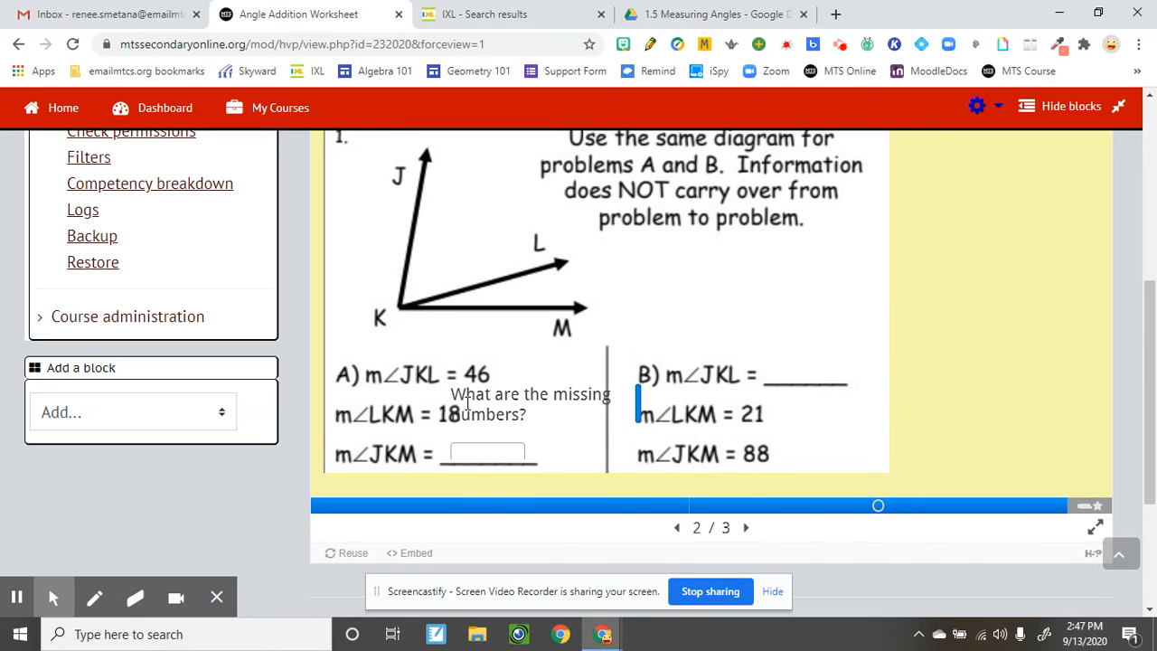
left_click_drag(457, 395, 598, 423)
left_click(478, 451)
type("13")
key("Tab")
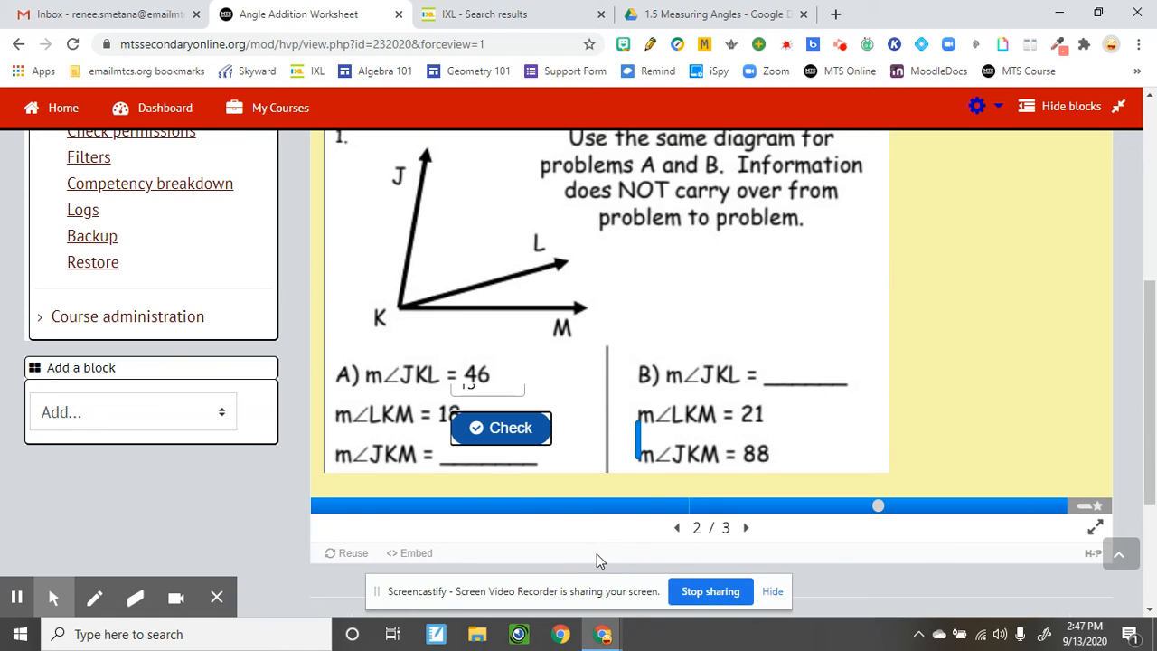
left_click(527, 430)
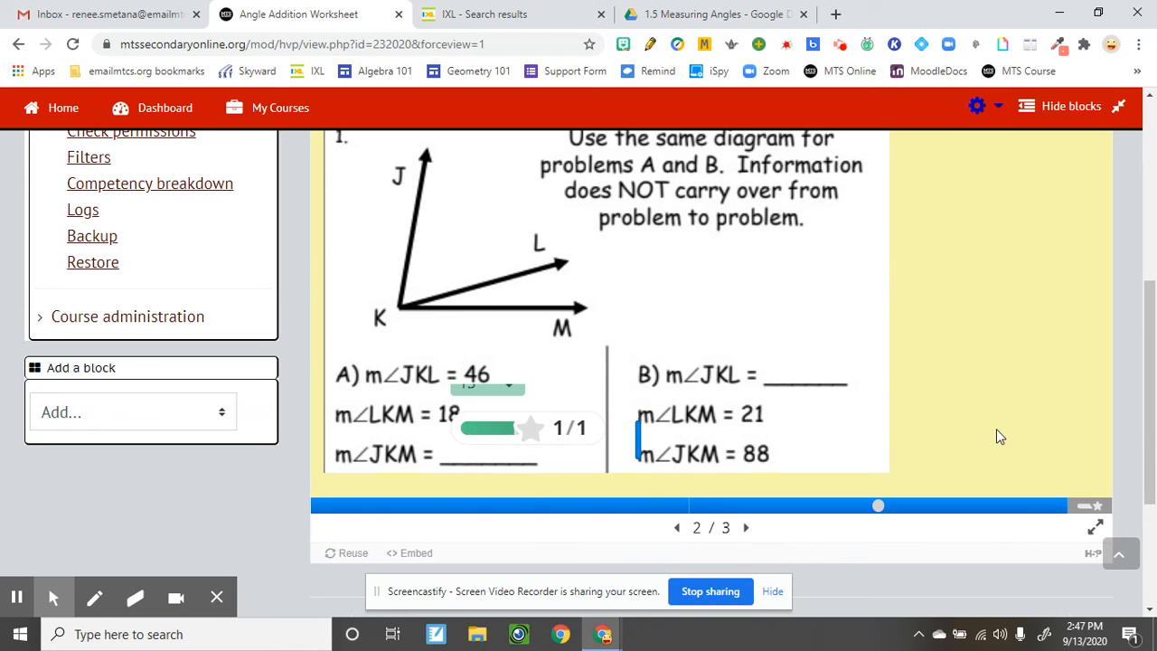
- Review the presentation's score summary, title slide and worksheet problem slide
left_click(1079, 506)
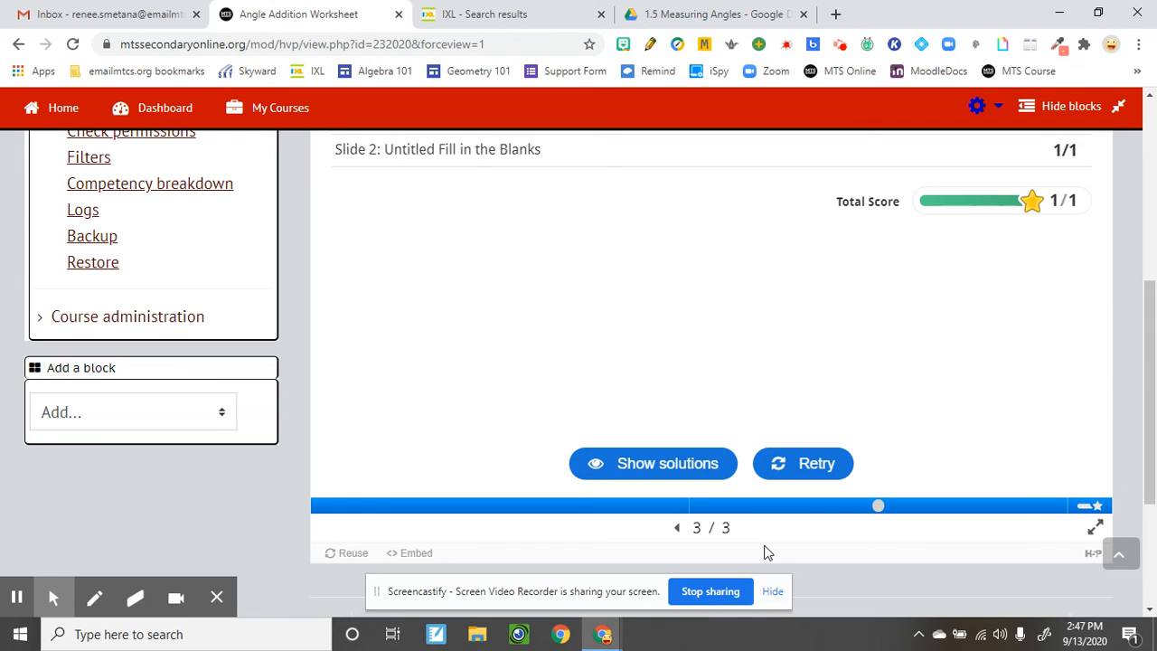
left_click(484, 509)
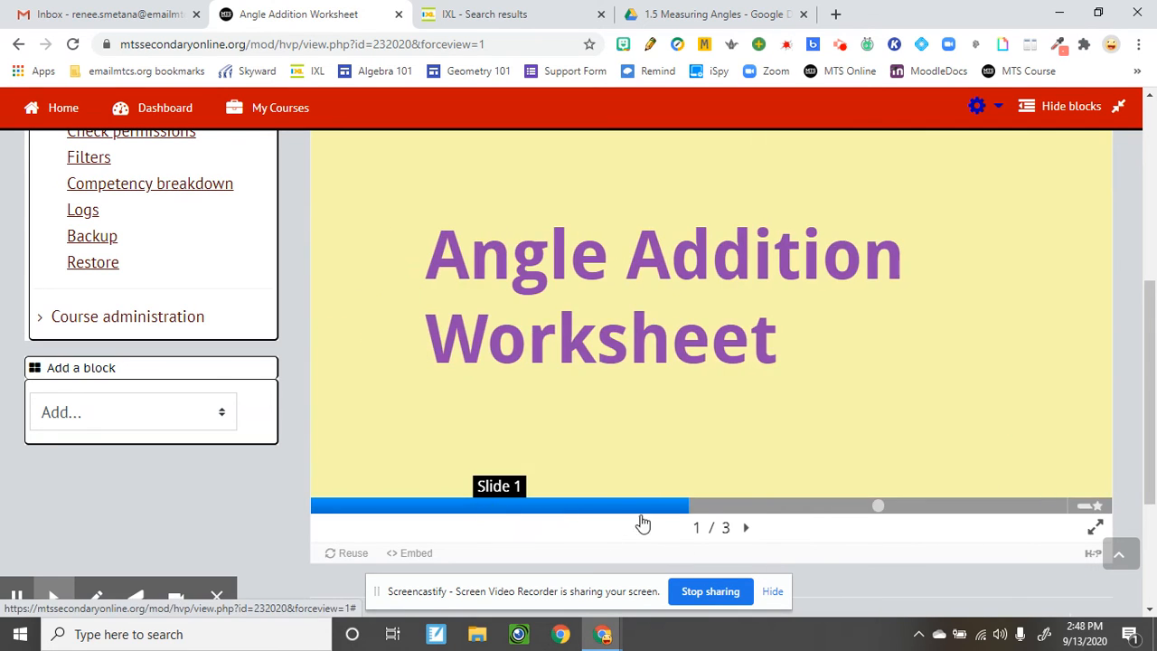
left_click(765, 513)
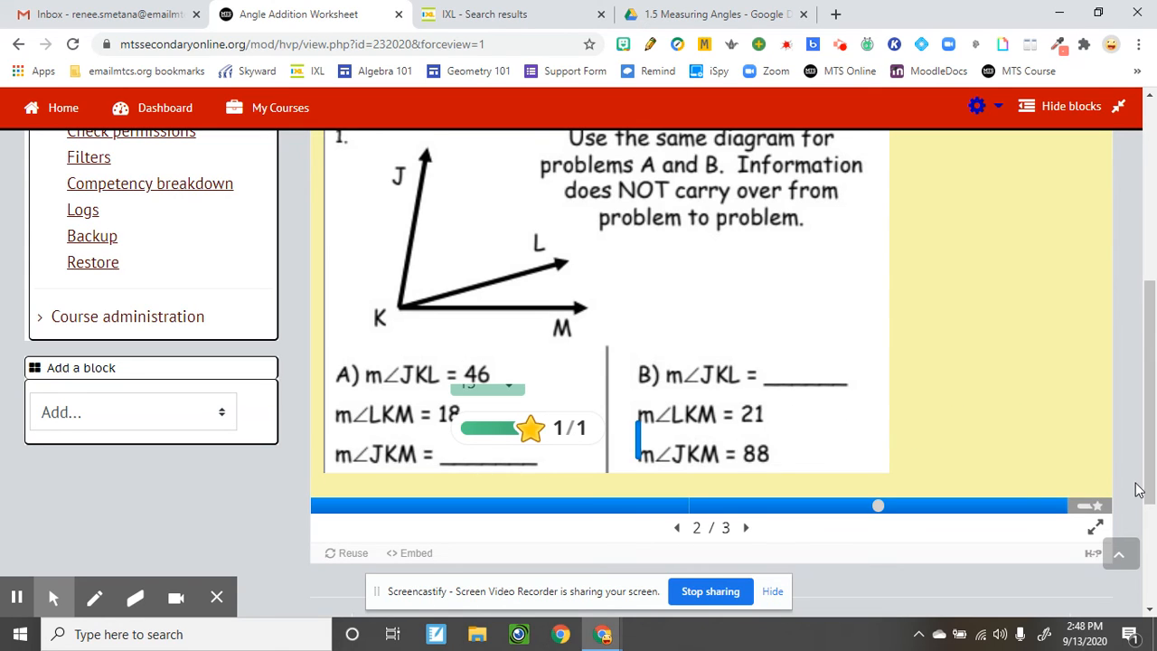
left_click_drag(1150, 482, 1146, 642)
scroll(1146, 479, "up", 3)
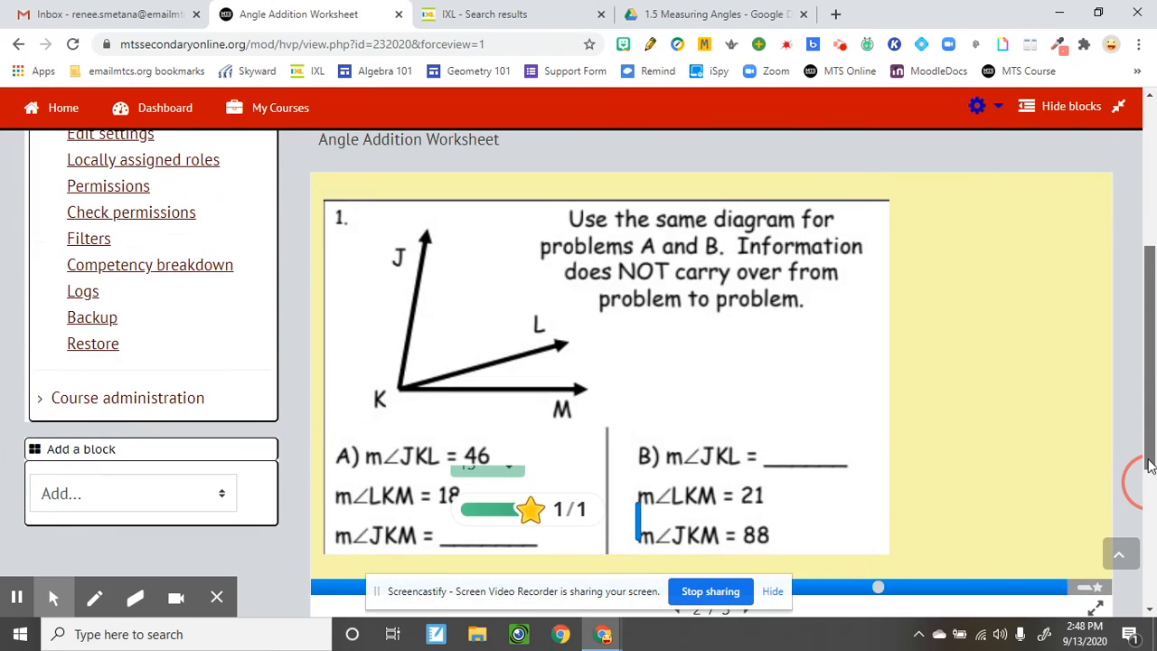